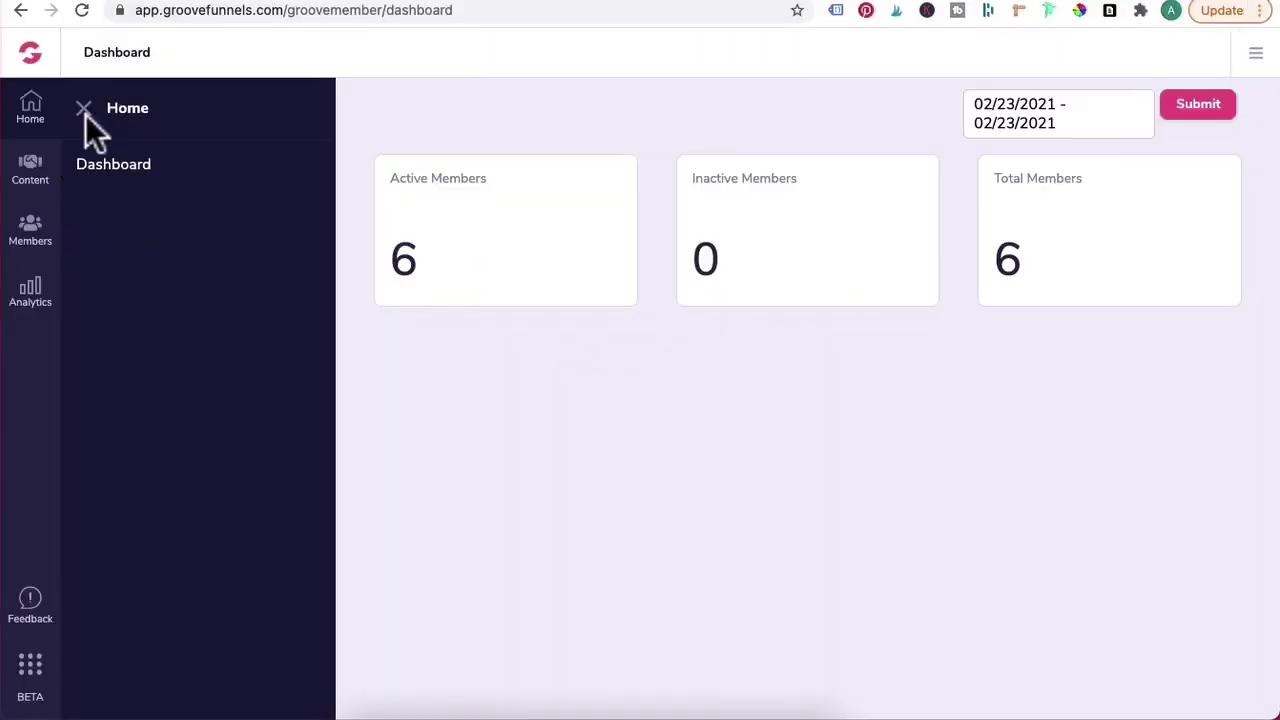
Step: Add a new member to Test Course with Standard access level from Members > My Members
{"action": "left_click", "coordinate": [84, 111]}
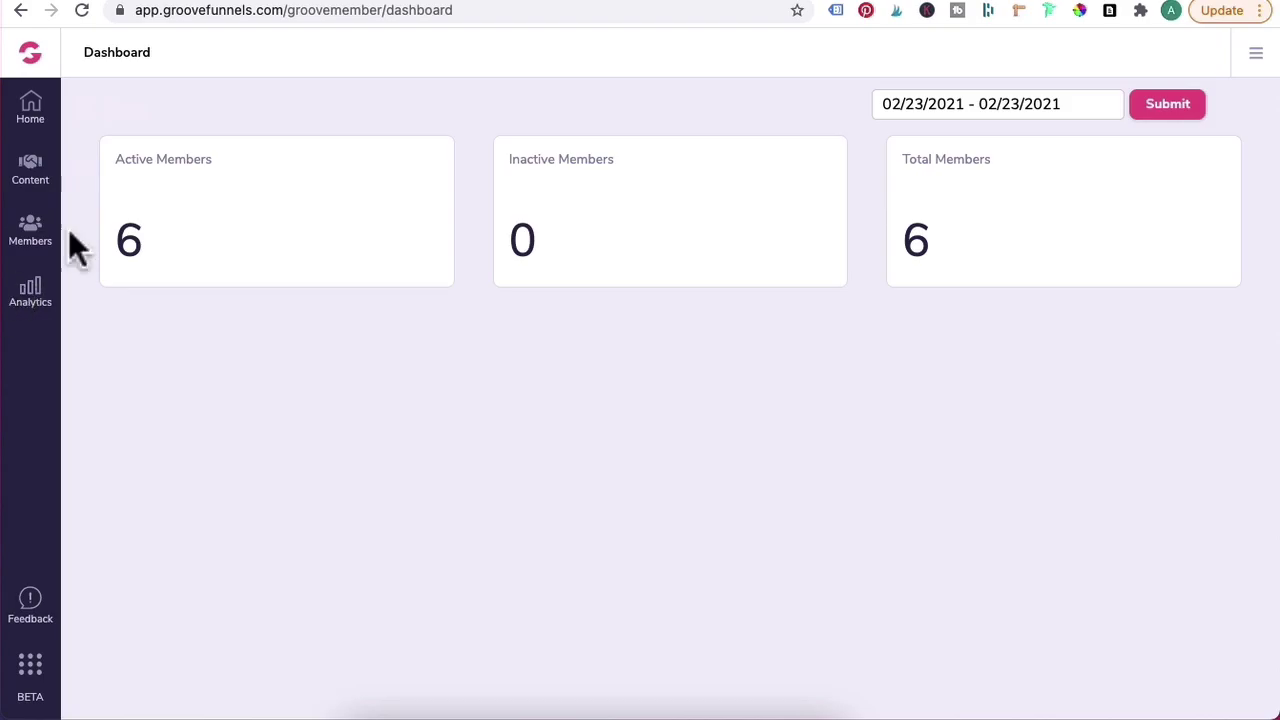
{"action": "left_click", "coordinate": [26, 240]}
{"action": "left_click", "coordinate": [150, 167]}
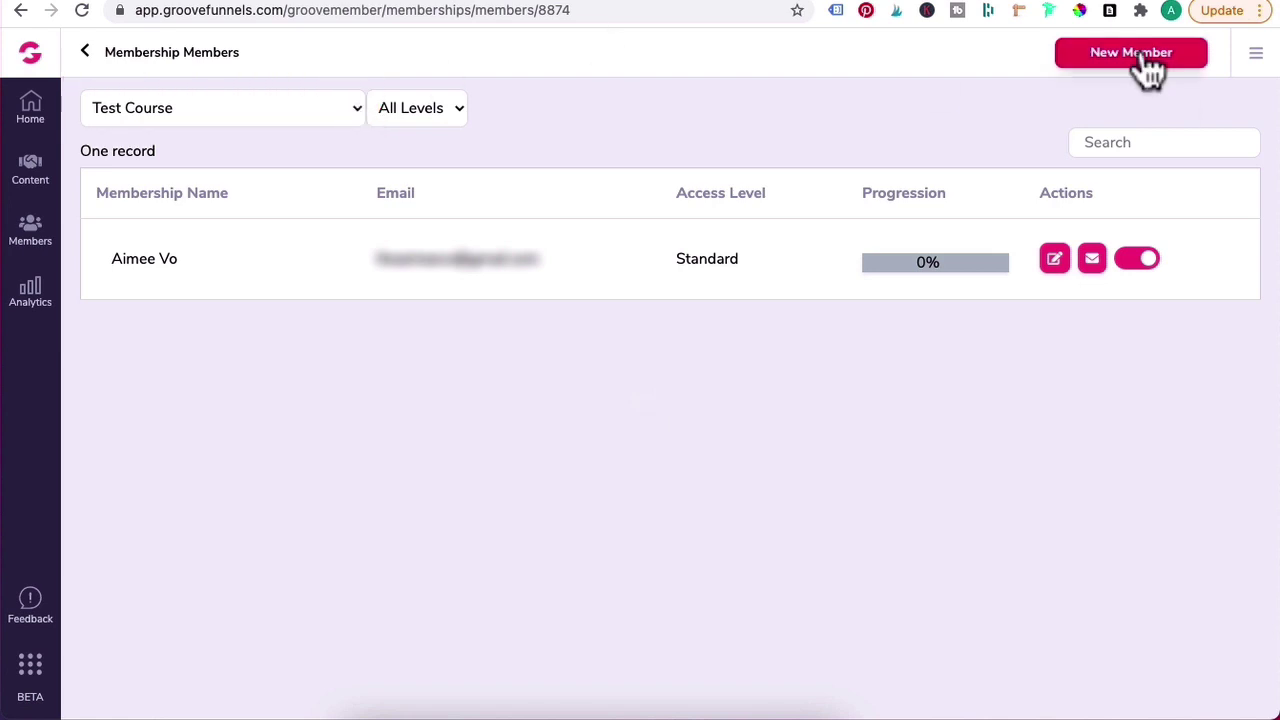
{"action": "left_click", "coordinate": [1145, 55]}
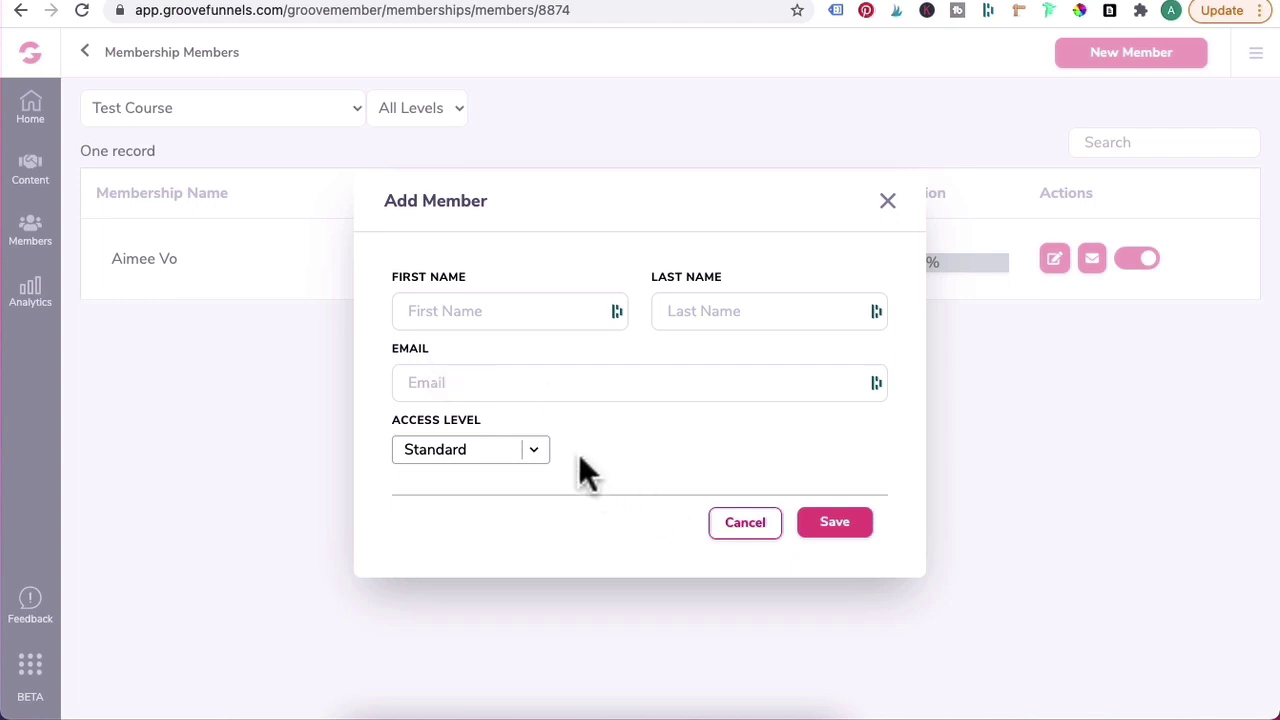
{"action": "left_click", "coordinate": [535, 455]}
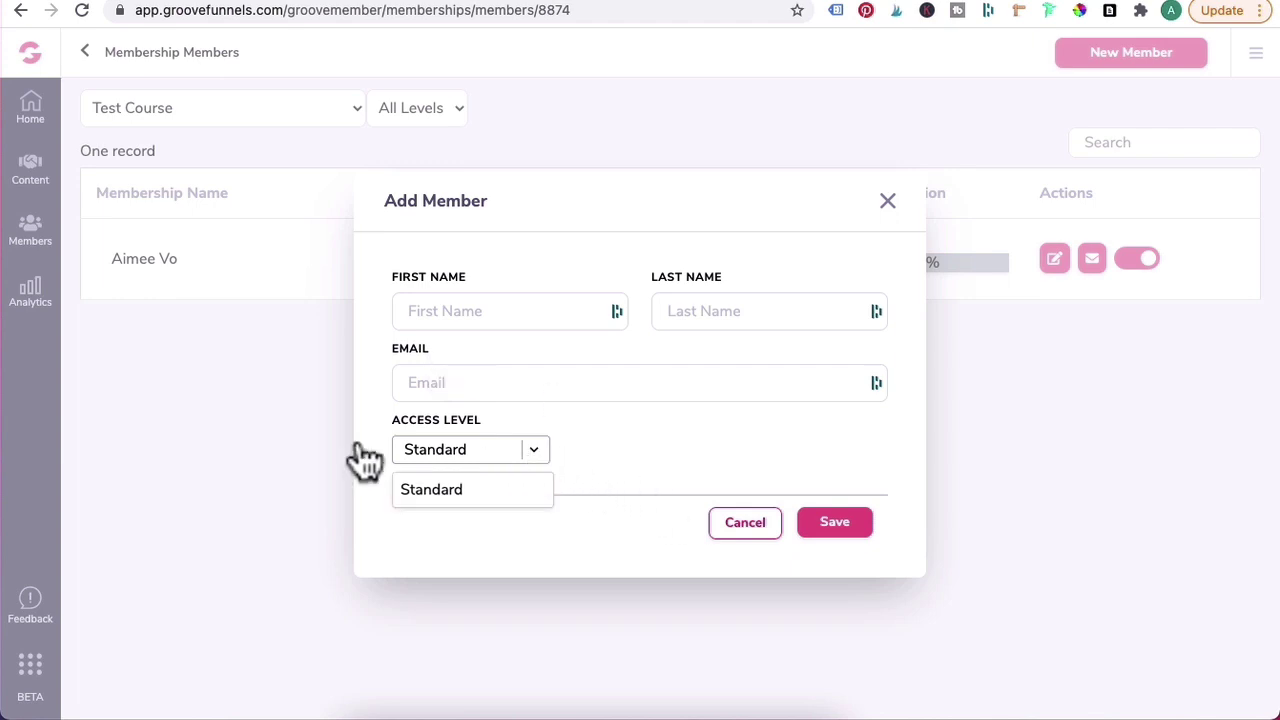
{"action": "left_click", "coordinate": [715, 456]}
{"action": "left_click", "coordinate": [848, 530]}
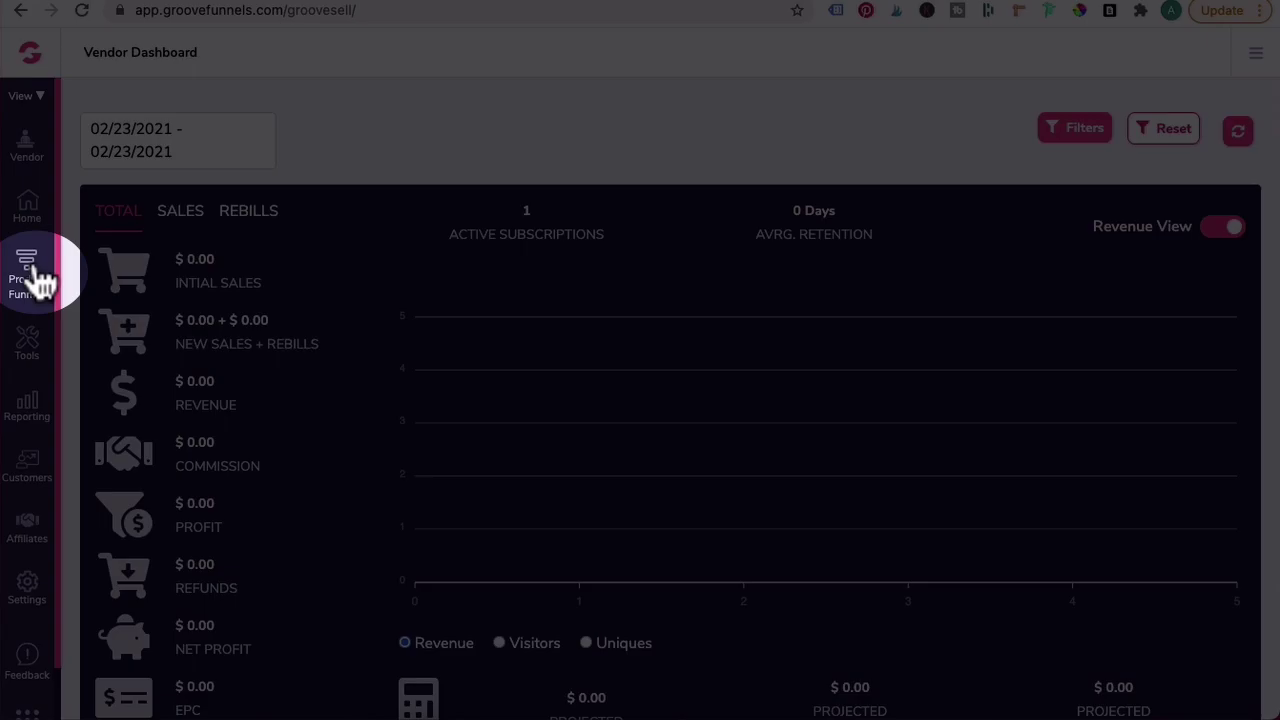
Step: Open the Free Course Test product for editing through the Free Course Test funnel's Manage Products
{"action": "left_click", "coordinate": [38, 280]}
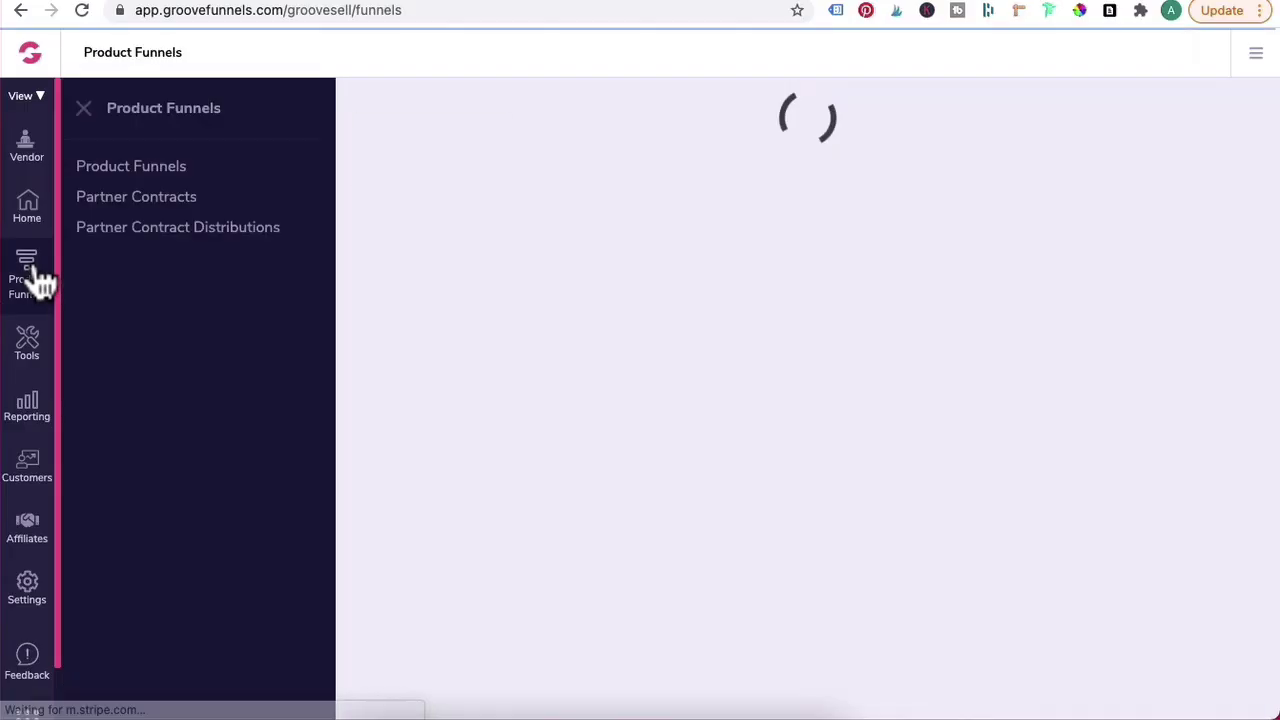
{"action": "left_click", "coordinate": [157, 168]}
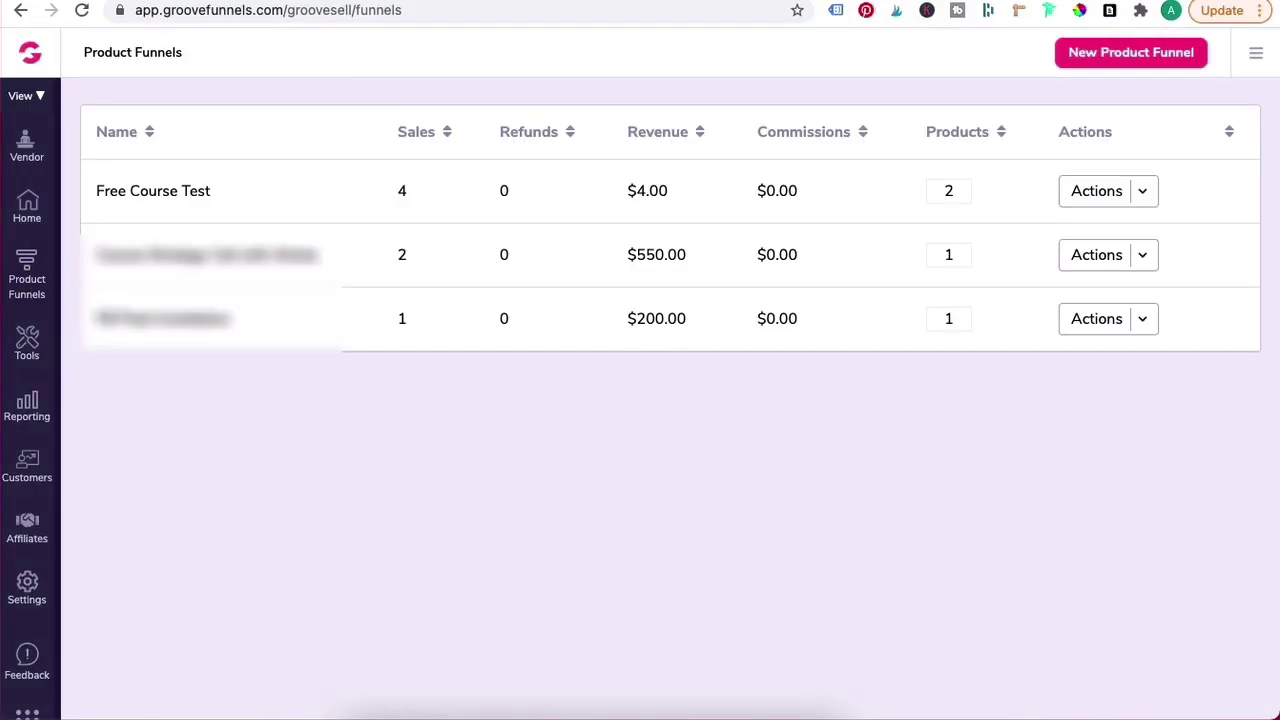
{"action": "left_click", "coordinate": [1150, 198]}
{"action": "left_click", "coordinate": [1097, 245]}
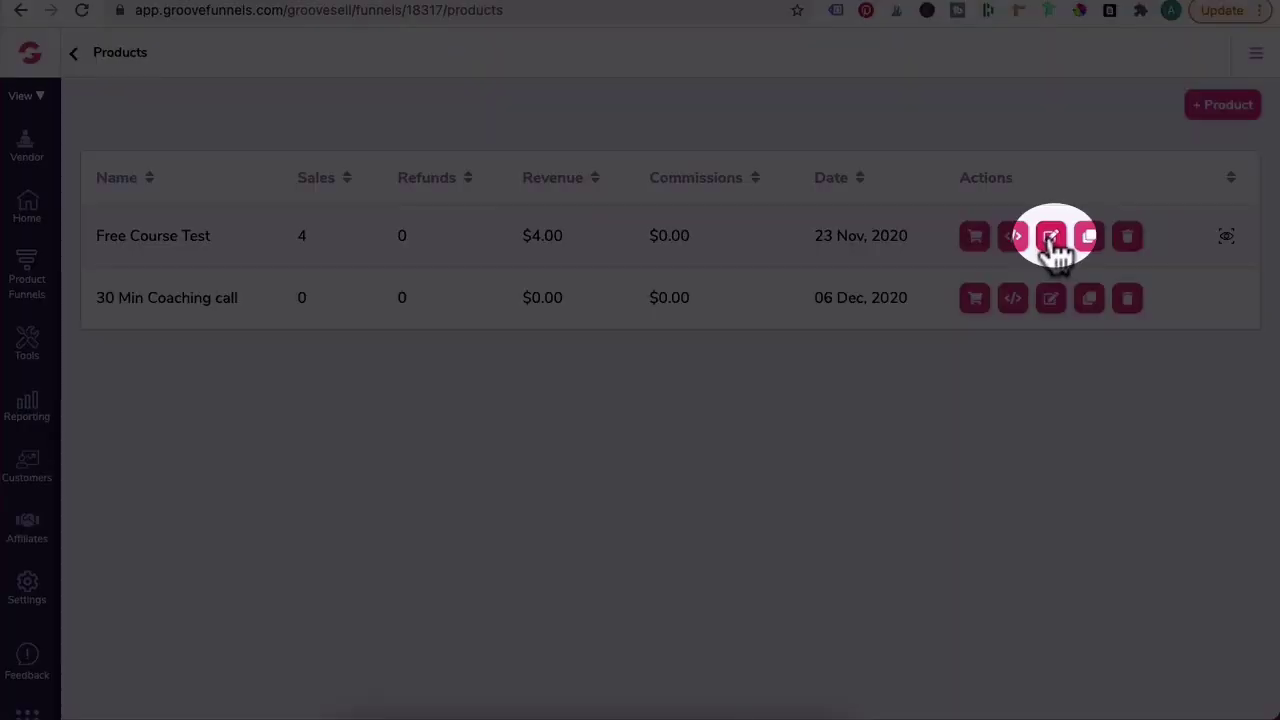
{"action": "left_click", "coordinate": [1051, 237]}
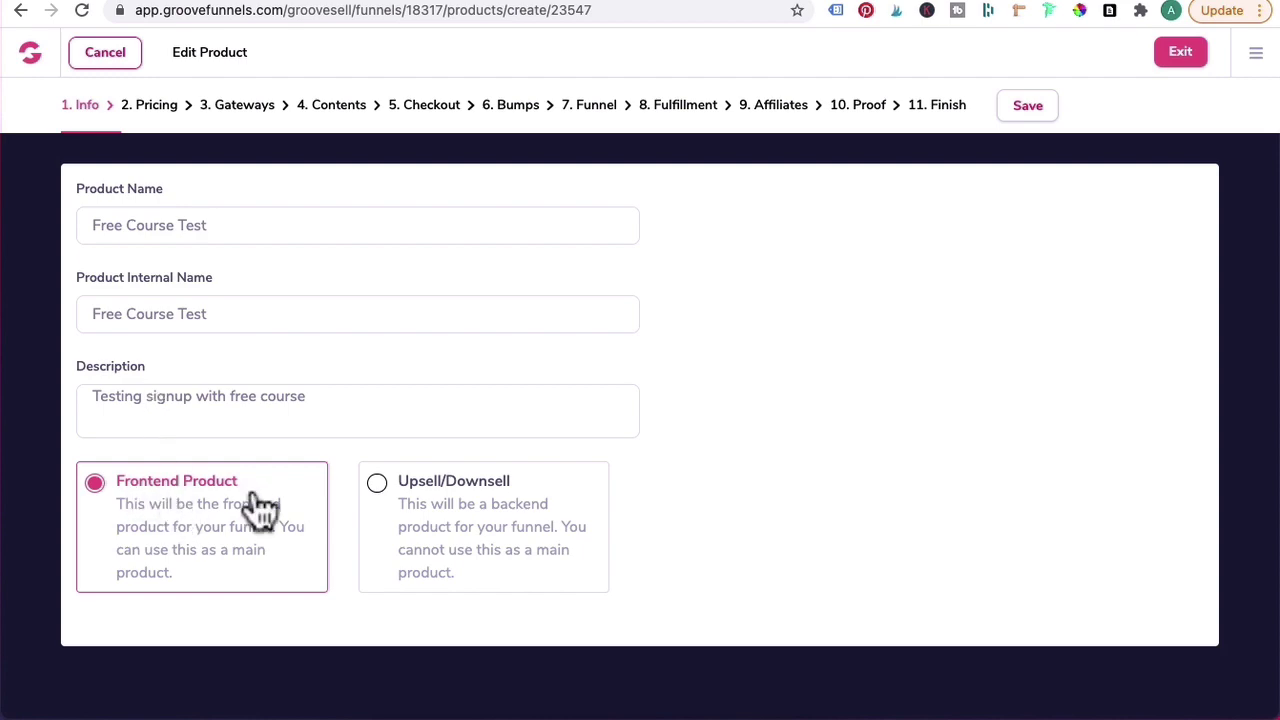
Step: Save the product info, confirm the one-time Free Course price of 0, and save pricing
{"action": "left_click", "coordinate": [1030, 106]}
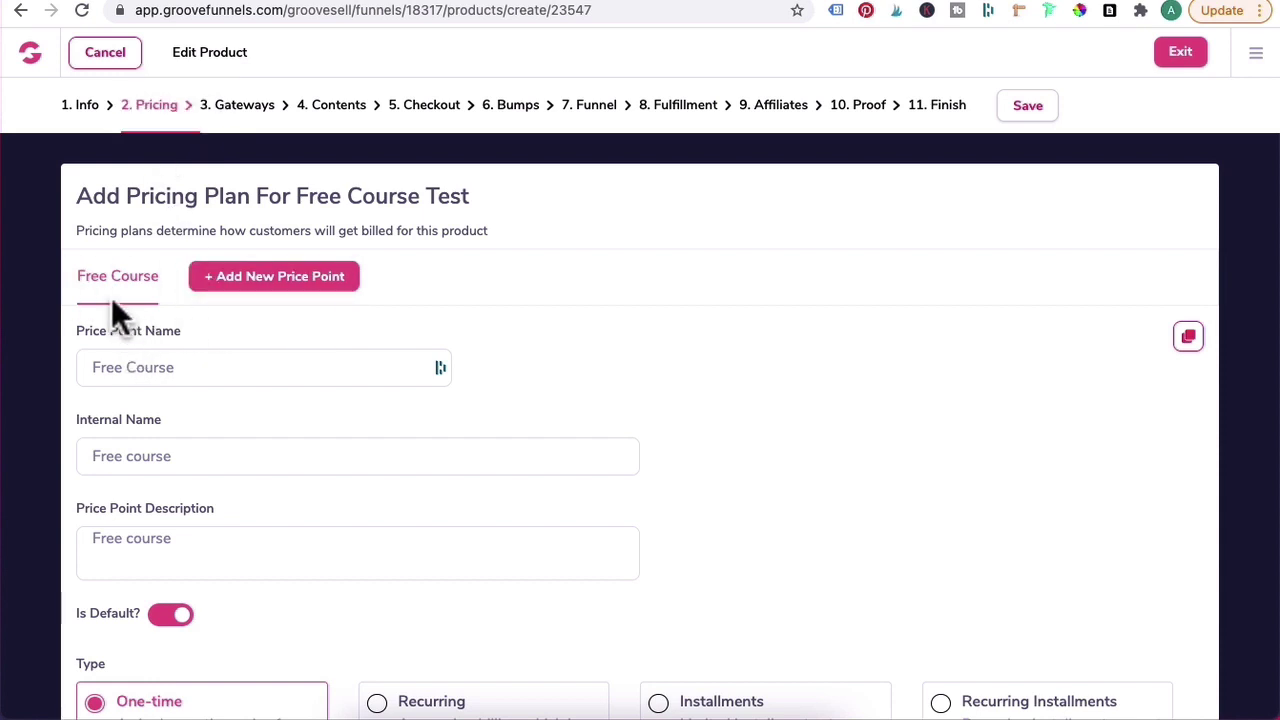
{"action": "scroll", "coordinate": [77, 449], "scroll_direction": "down", "scroll_amount": 3}
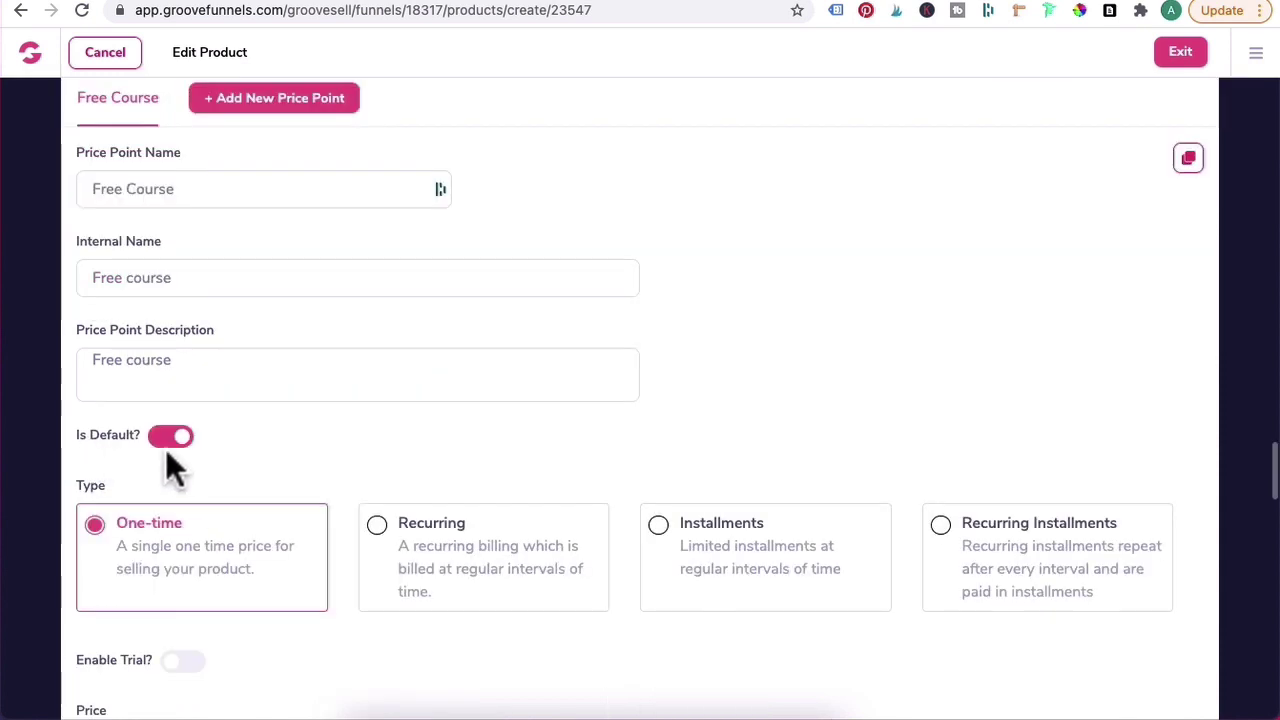
{"action": "scroll", "coordinate": [240, 495], "scroll_direction": "down", "scroll_amount": 1}
{"action": "scroll", "coordinate": [240, 505], "scroll_direction": "down", "scroll_amount": 1}
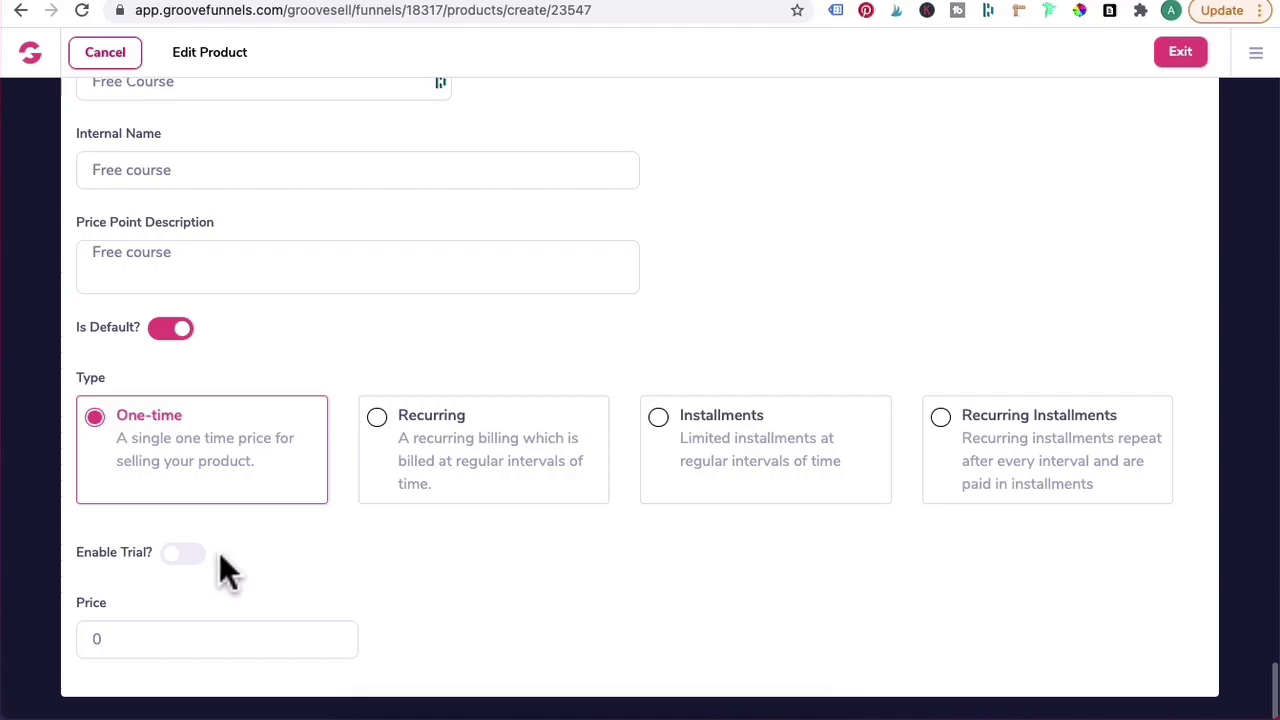
{"action": "scroll", "coordinate": [220, 554], "scroll_direction": "up", "scroll_amount": 3}
{"action": "left_click", "coordinate": [1038, 107]}
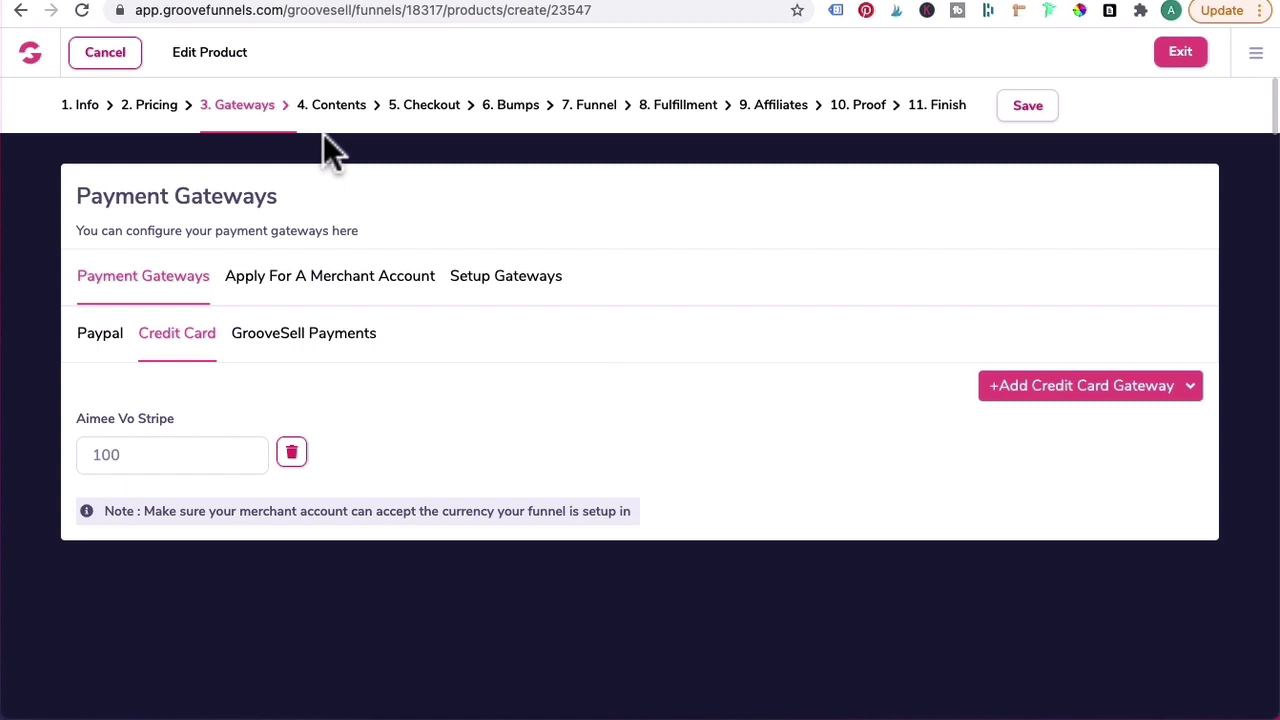
Step: Review the PayPal and merchant account tabs, keep the Stripe card gateway at 100, and save
{"action": "left_click", "coordinate": [108, 340]}
{"action": "left_click", "coordinate": [182, 345]}
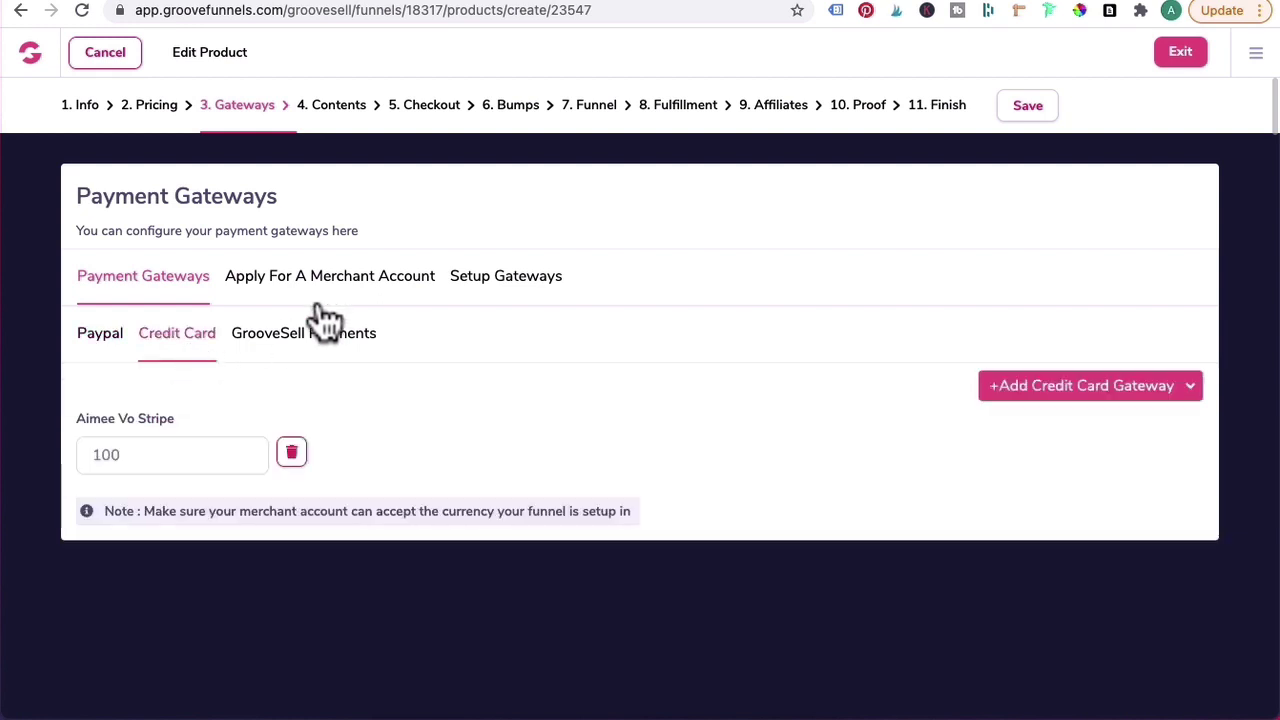
{"action": "left_click", "coordinate": [380, 288]}
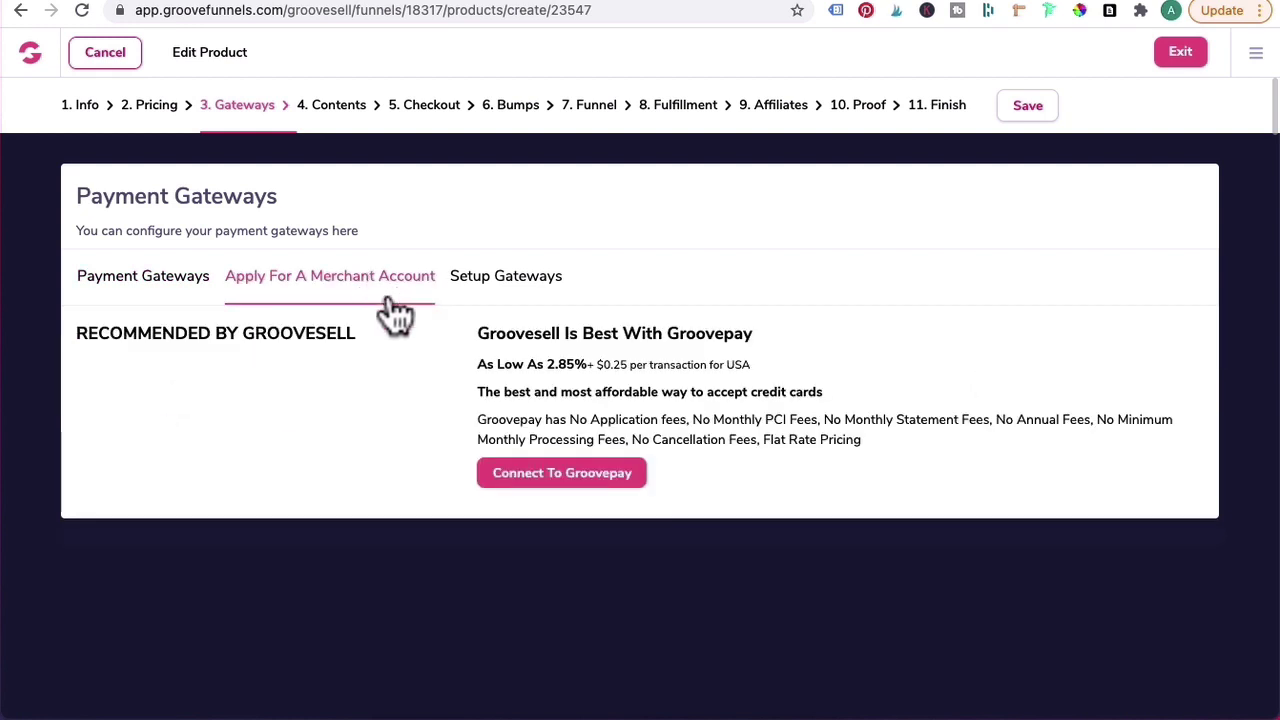
{"action": "left_click", "coordinate": [172, 287]}
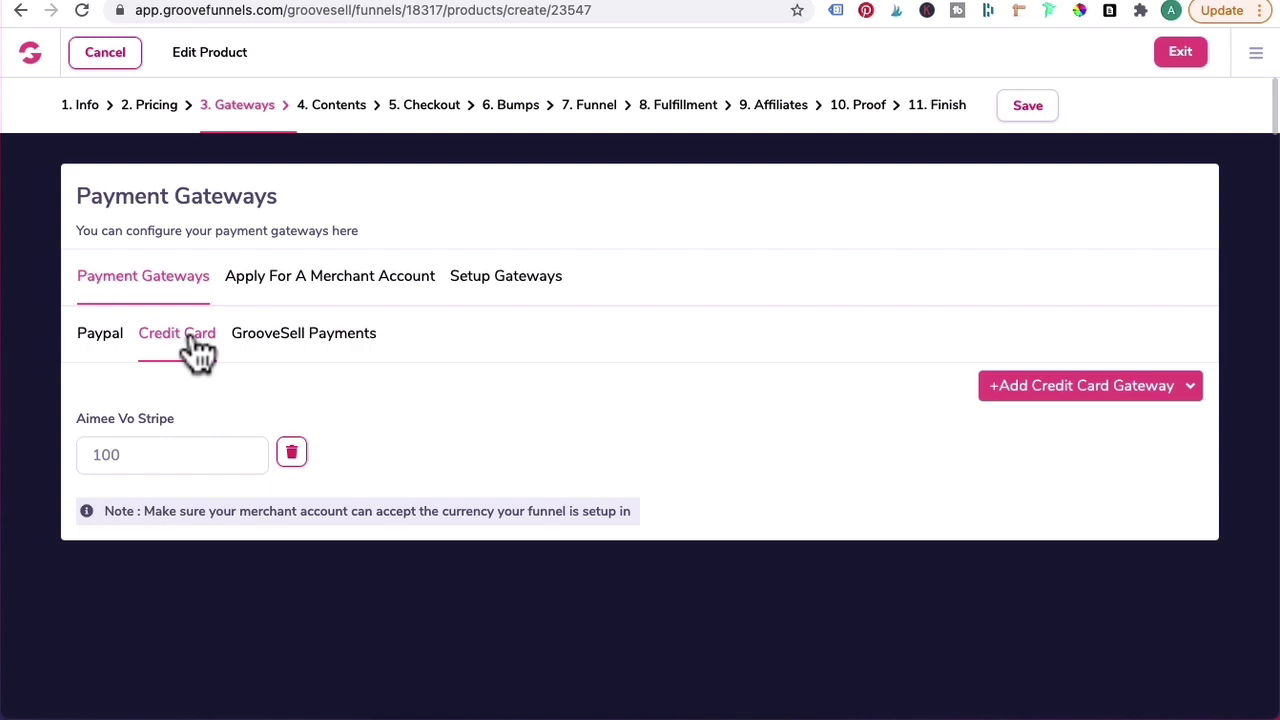
{"action": "left_click", "coordinate": [1122, 393]}
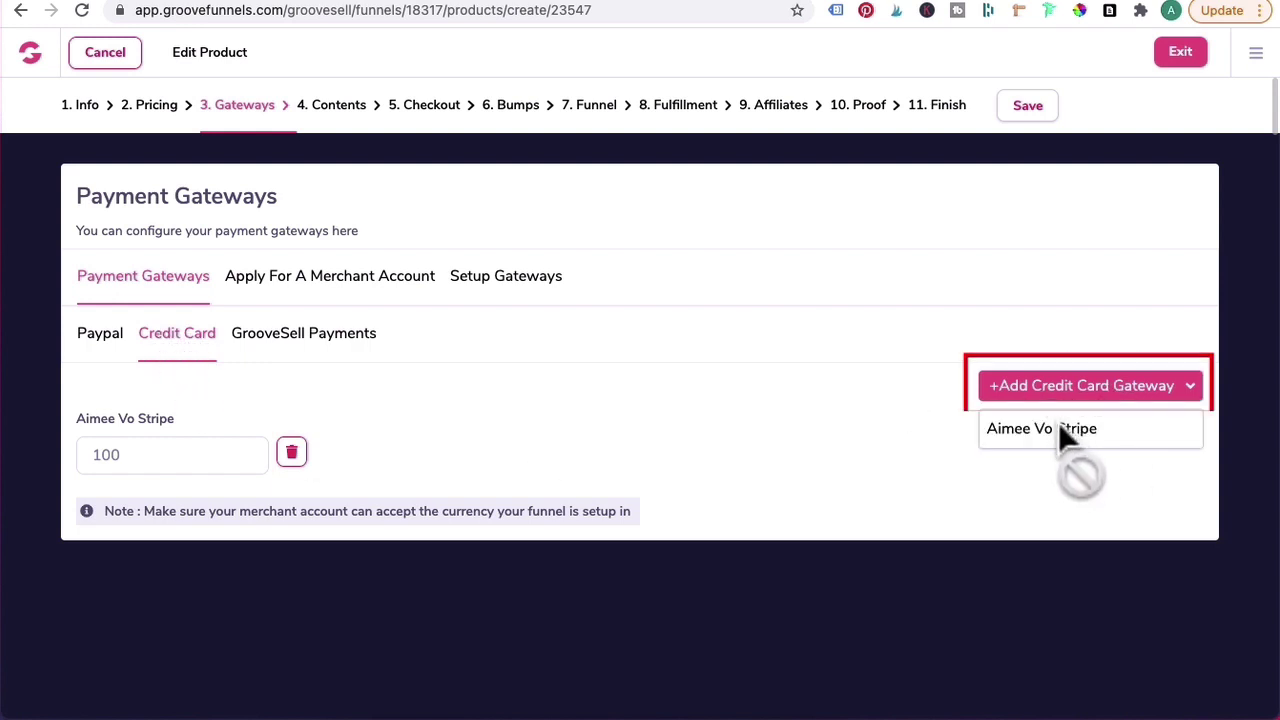
{"action": "left_click", "coordinate": [403, 378]}
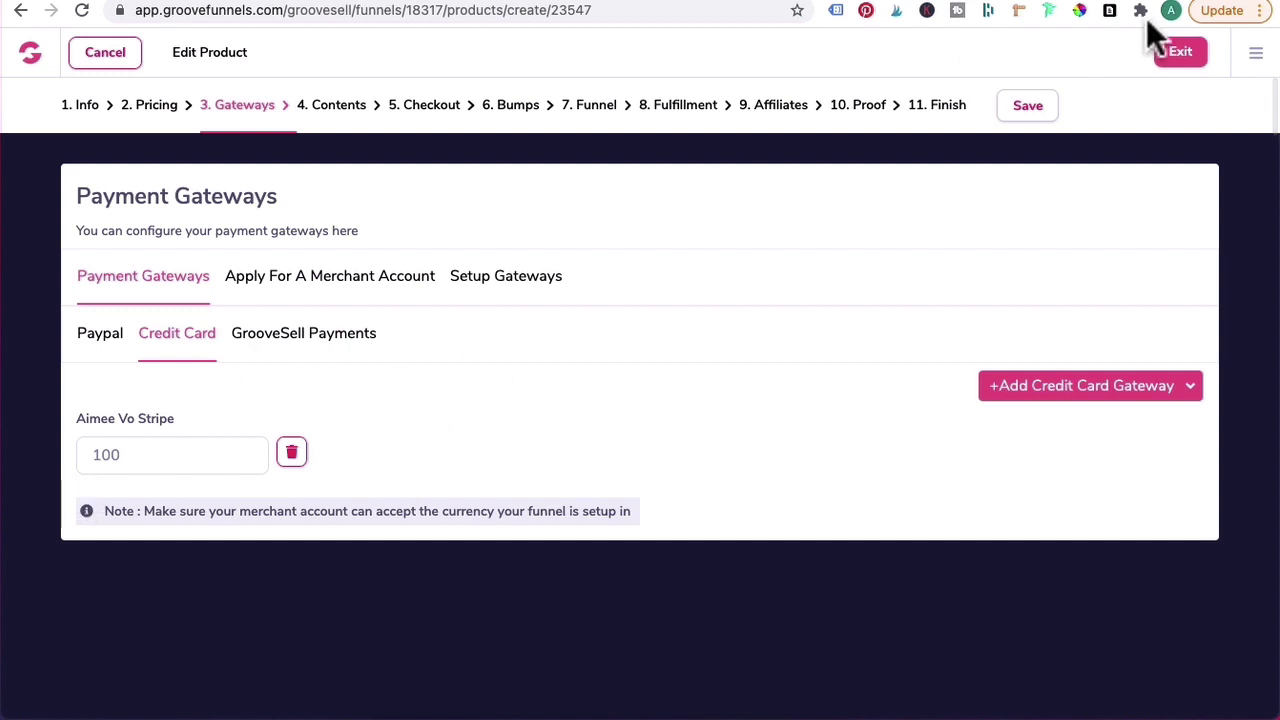
{"action": "left_click", "coordinate": [1025, 108]}
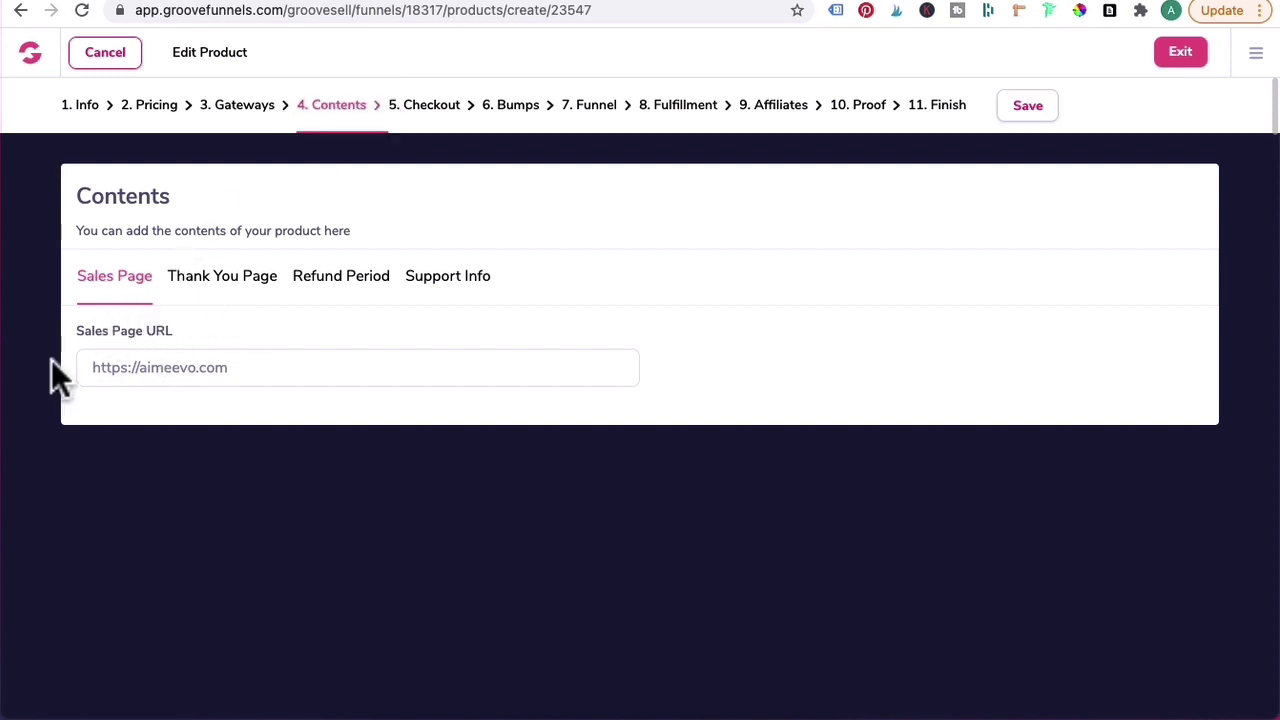
Step: Choose 'Yes, add my support info' for email support on receipts and save the contents
{"action": "left_click", "coordinate": [205, 283]}
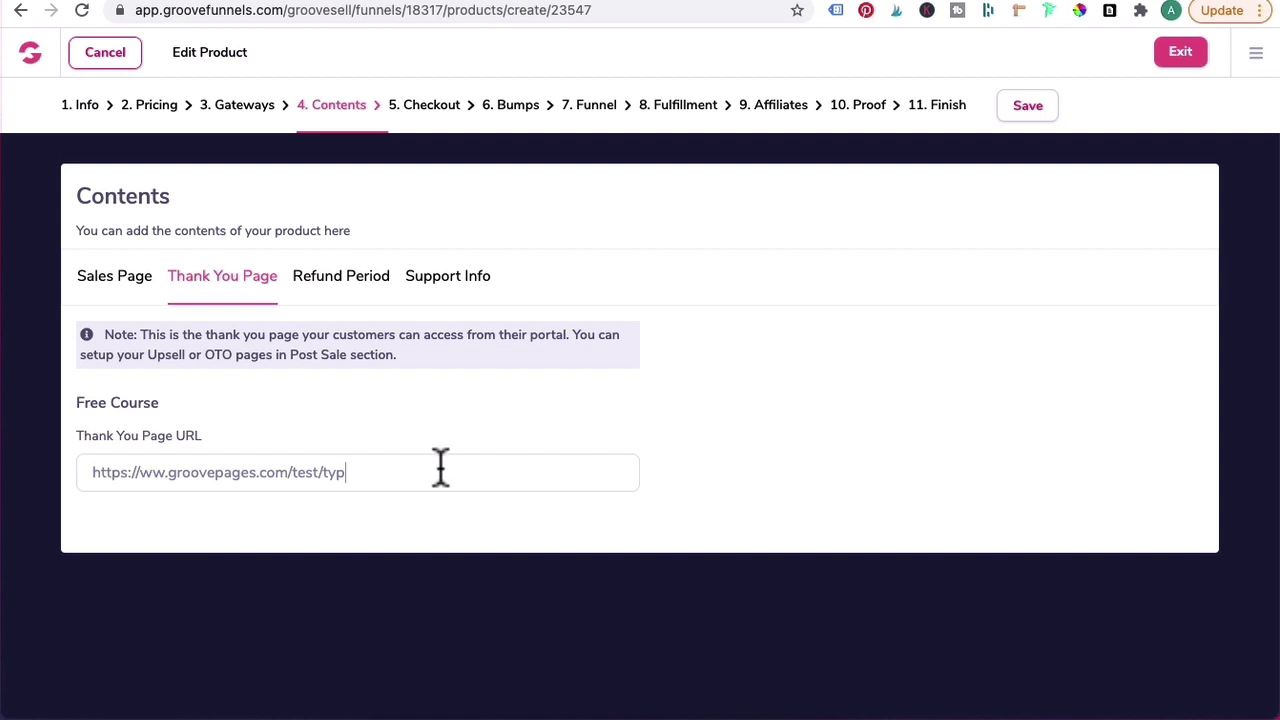
{"action": "left_click", "coordinate": [345, 283]}
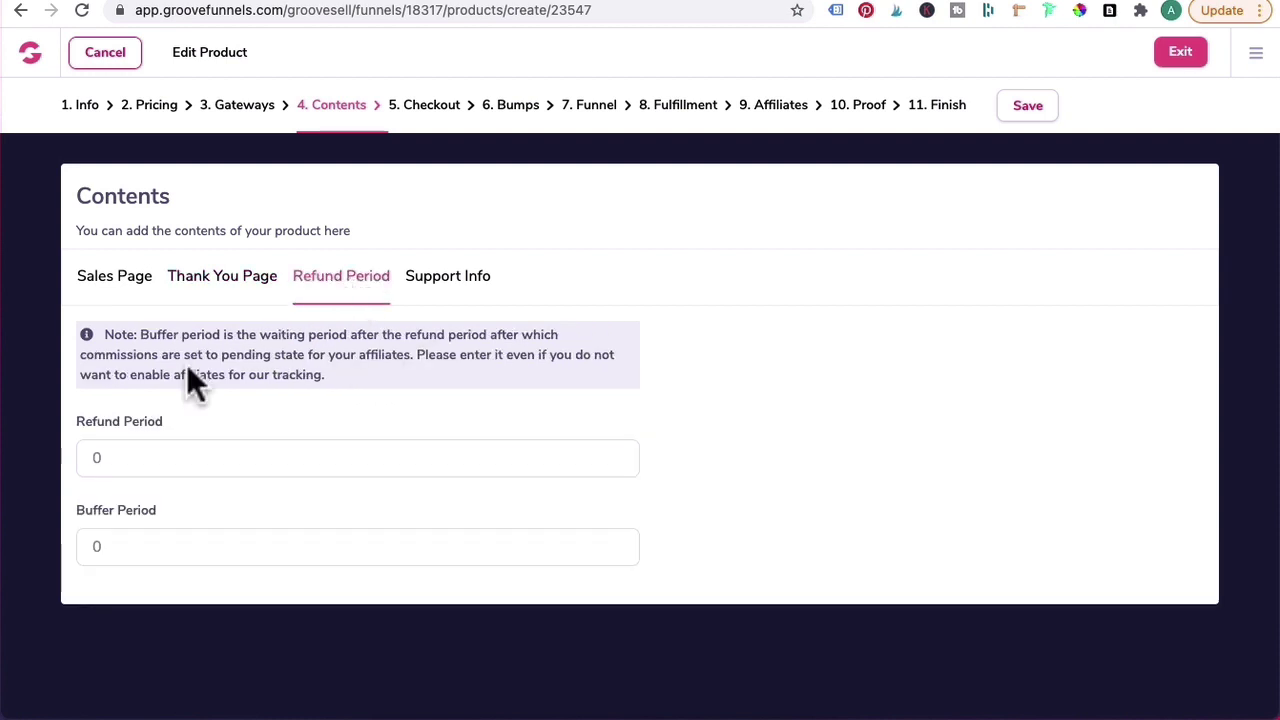
{"action": "left_click", "coordinate": [457, 285]}
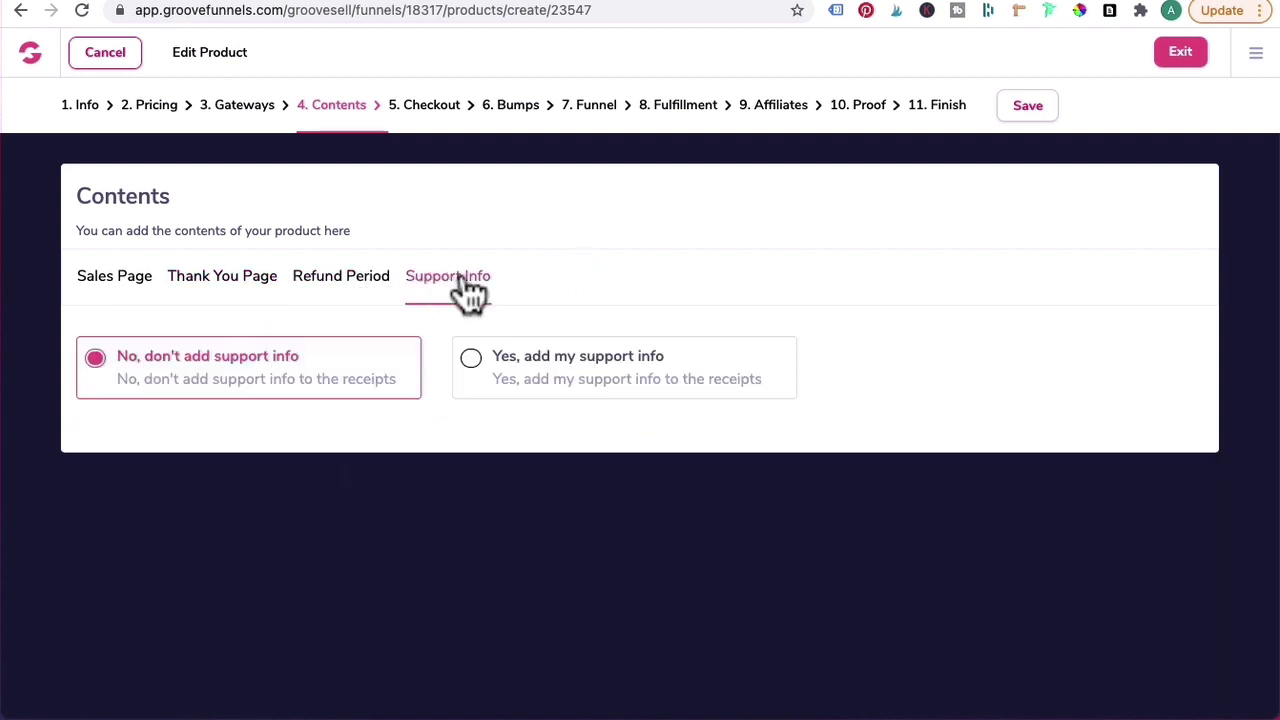
{"action": "left_click", "coordinate": [493, 362]}
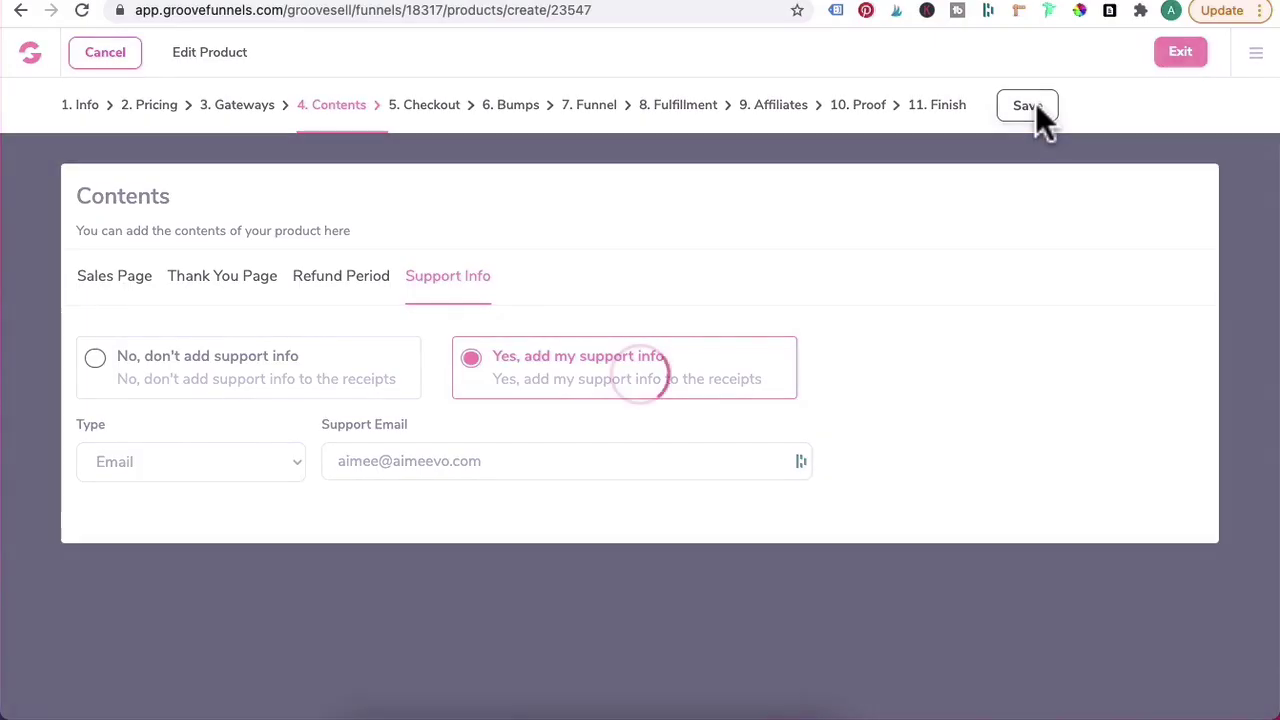
{"action": "left_click", "coordinate": [1030, 105]}
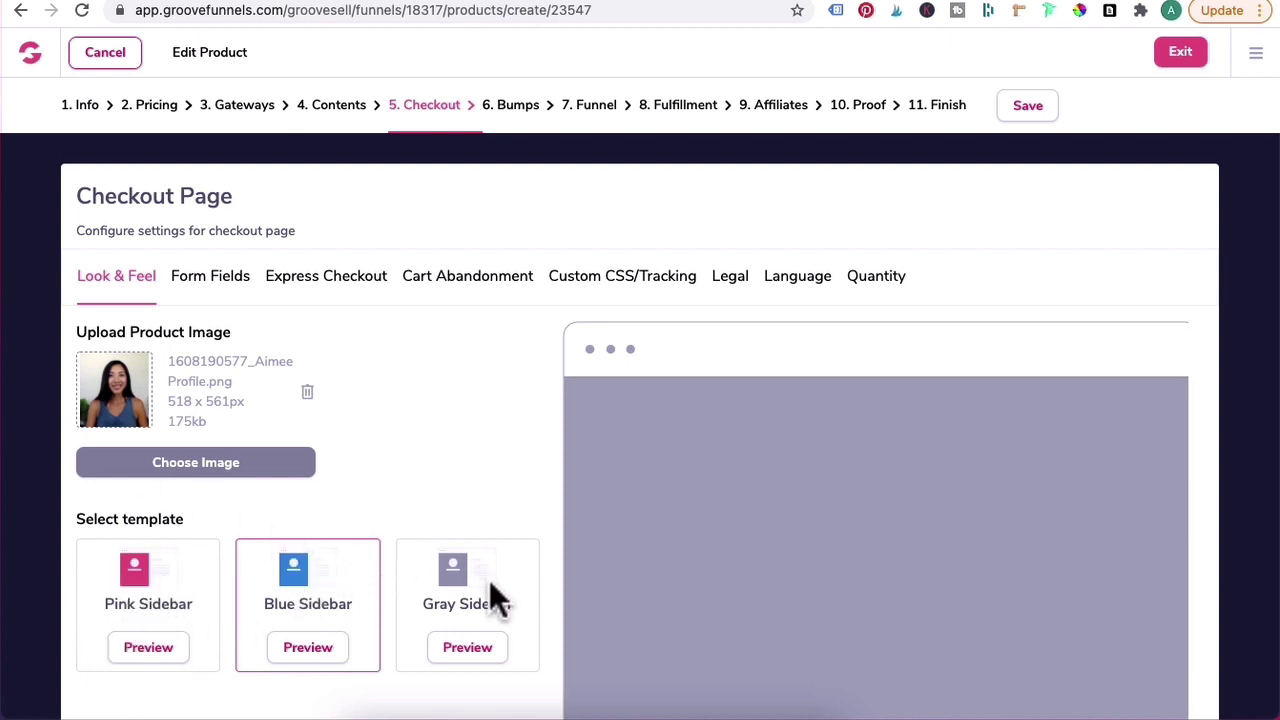
Step: Leave Form Fields, Express Checkout, Cart Abandonment, CSS/Tracking, Legal, Language and Quantity at defaults, and save
{"action": "left_click", "coordinate": [212, 280]}
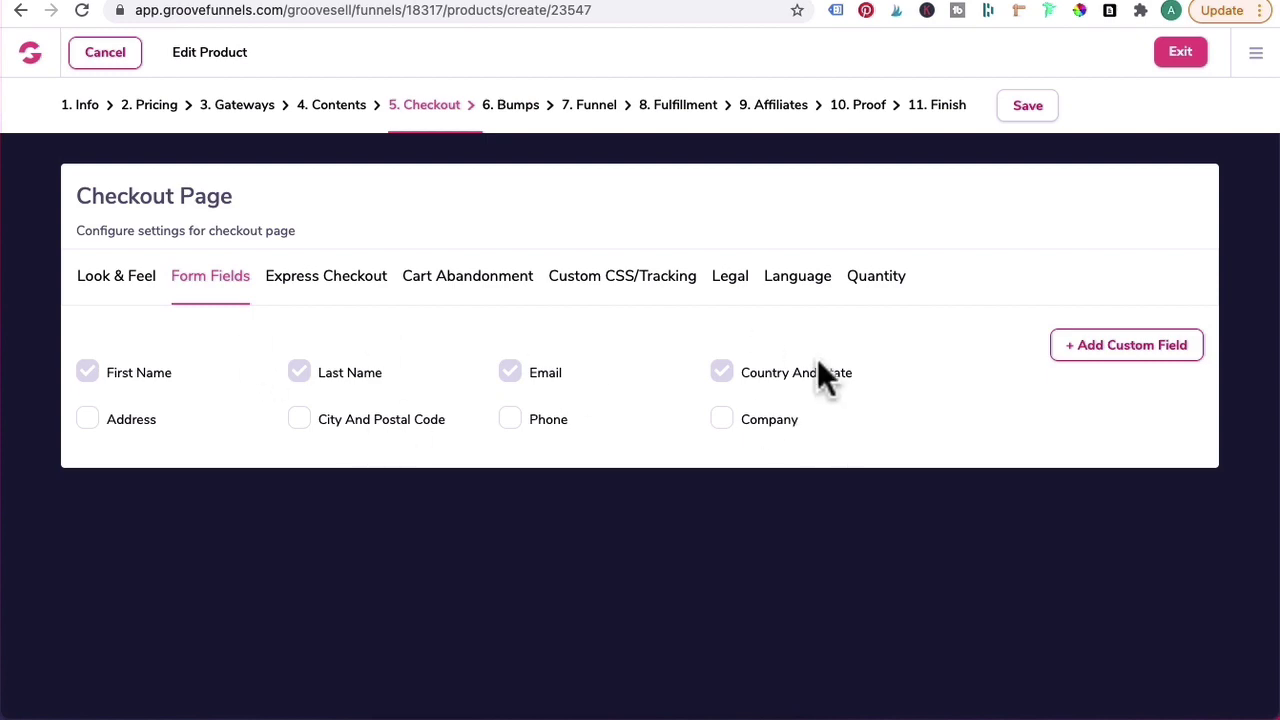
{"action": "left_click", "coordinate": [290, 280]}
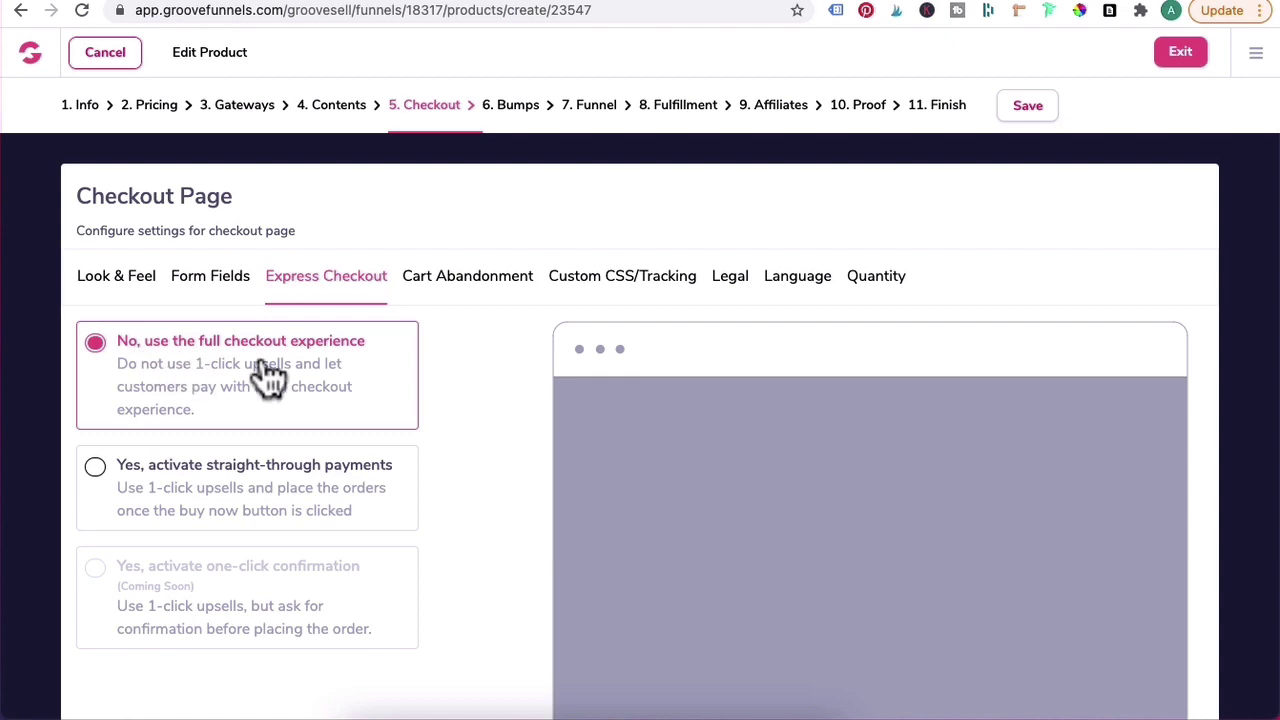
{"action": "left_click", "coordinate": [467, 283]}
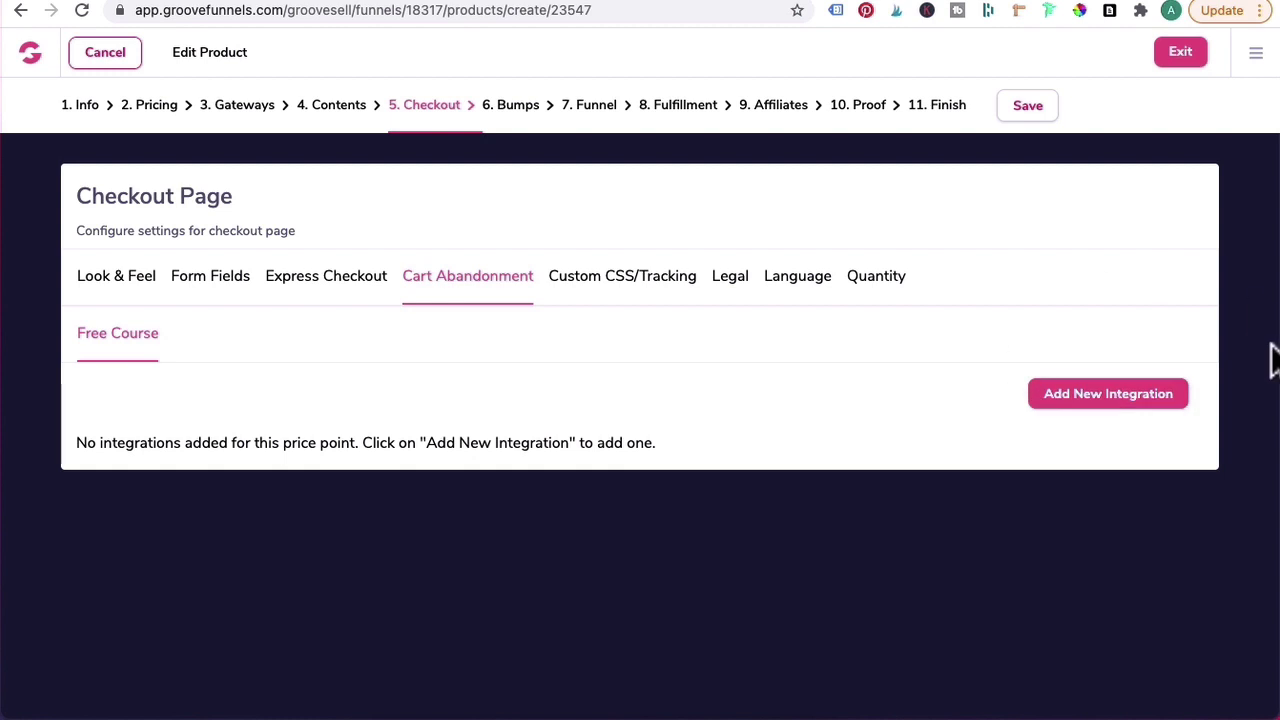
{"action": "left_click", "coordinate": [651, 298]}
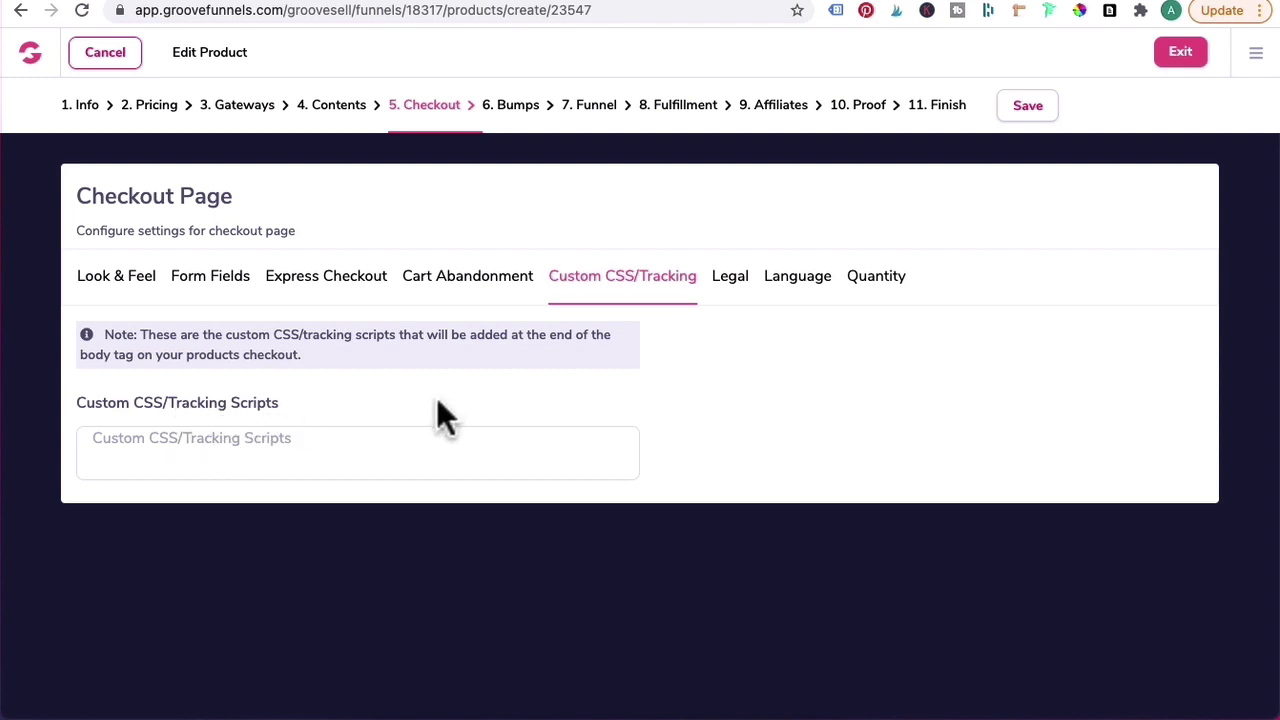
{"action": "left_click", "coordinate": [745, 283]}
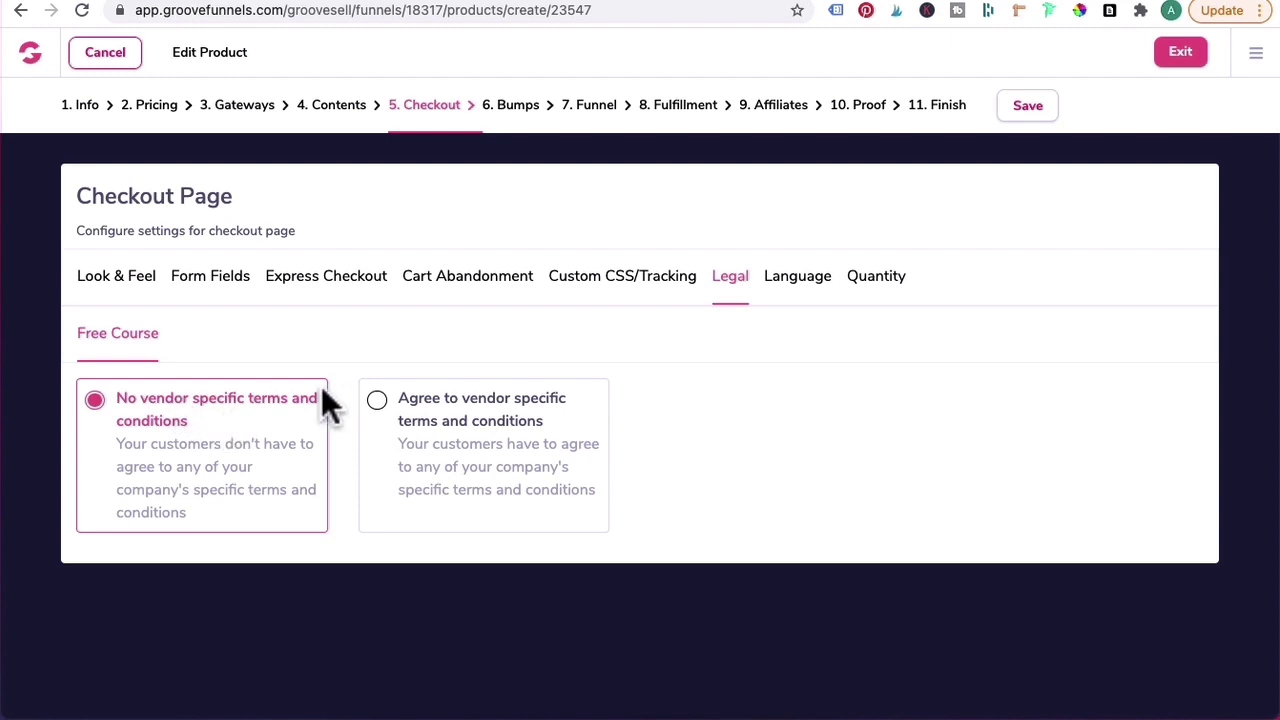
{"action": "left_click", "coordinate": [800, 283]}
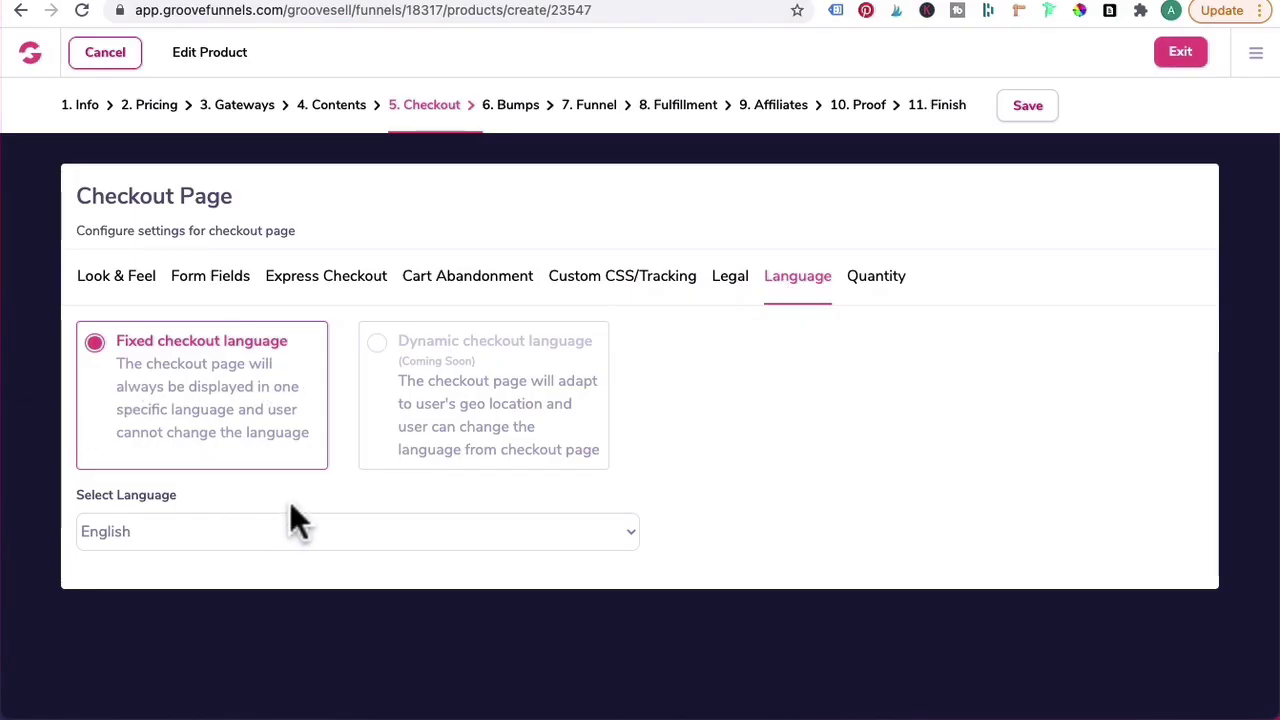
{"action": "left_click", "coordinate": [876, 290]}
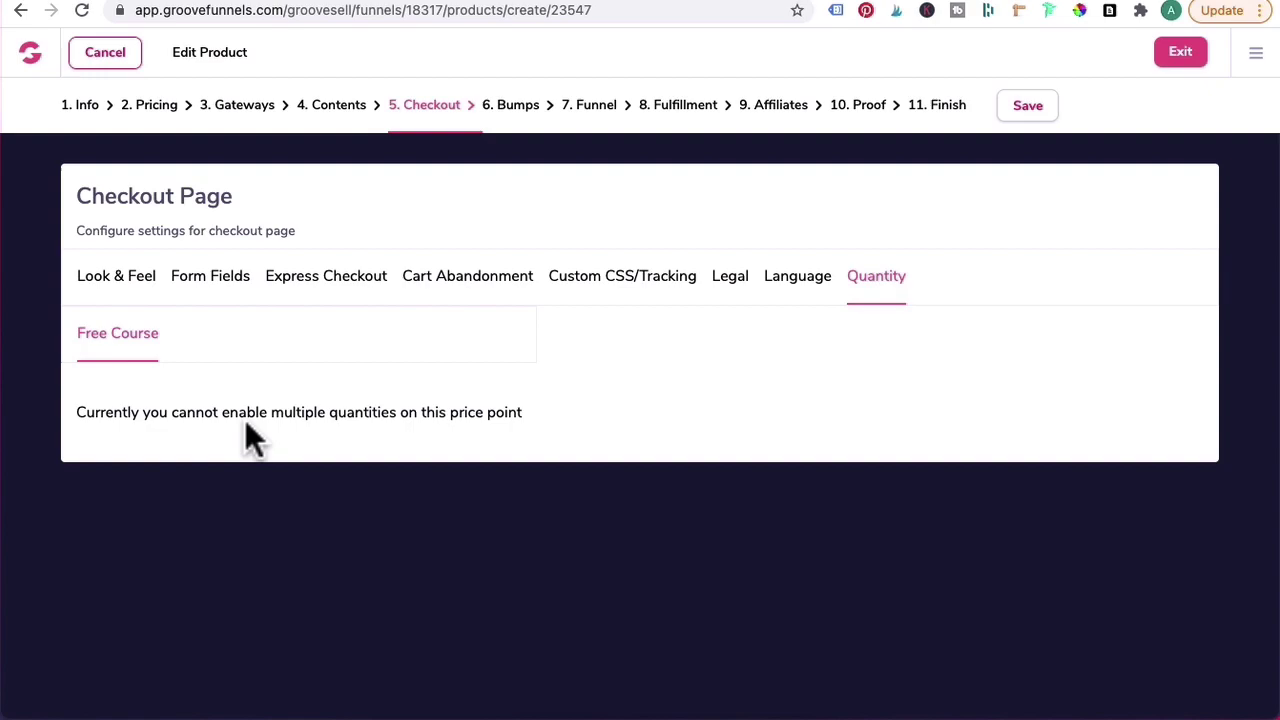
{"action": "left_click", "coordinate": [1031, 112]}
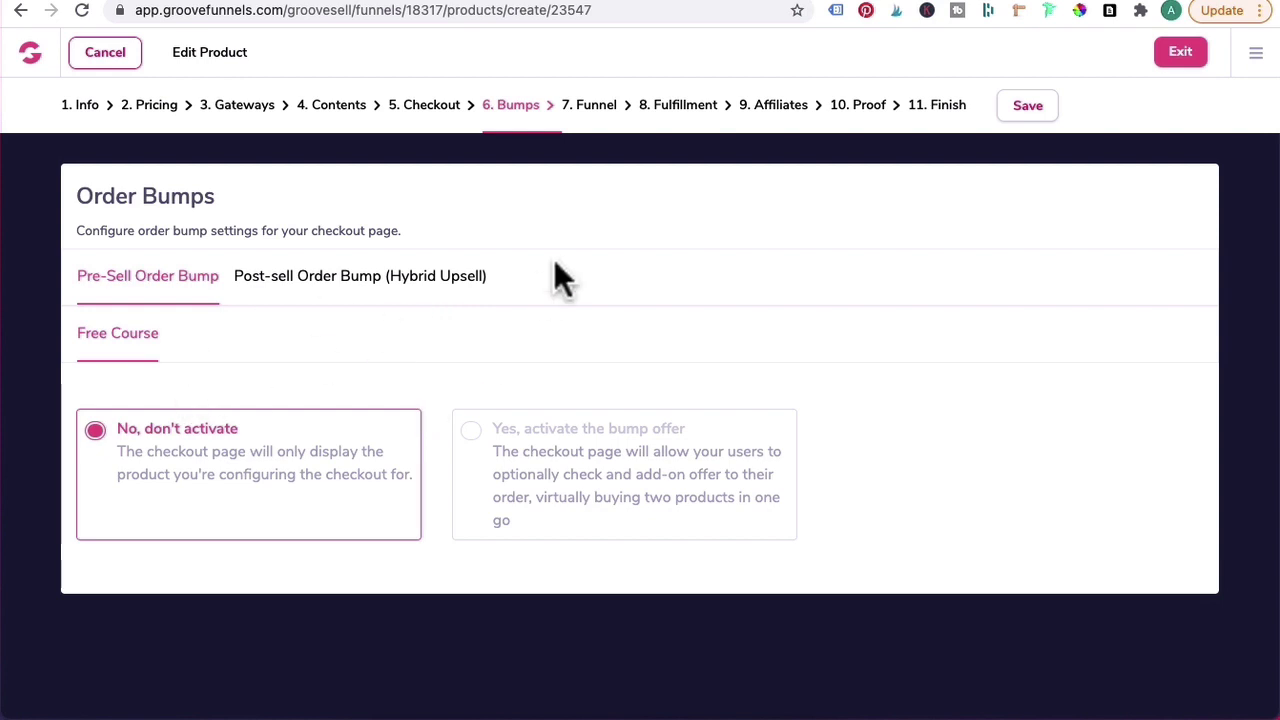
Step: In Fulfillment, add a Test Course membership at Standard access level to Free Course
{"action": "left_click", "coordinate": [606, 108]}
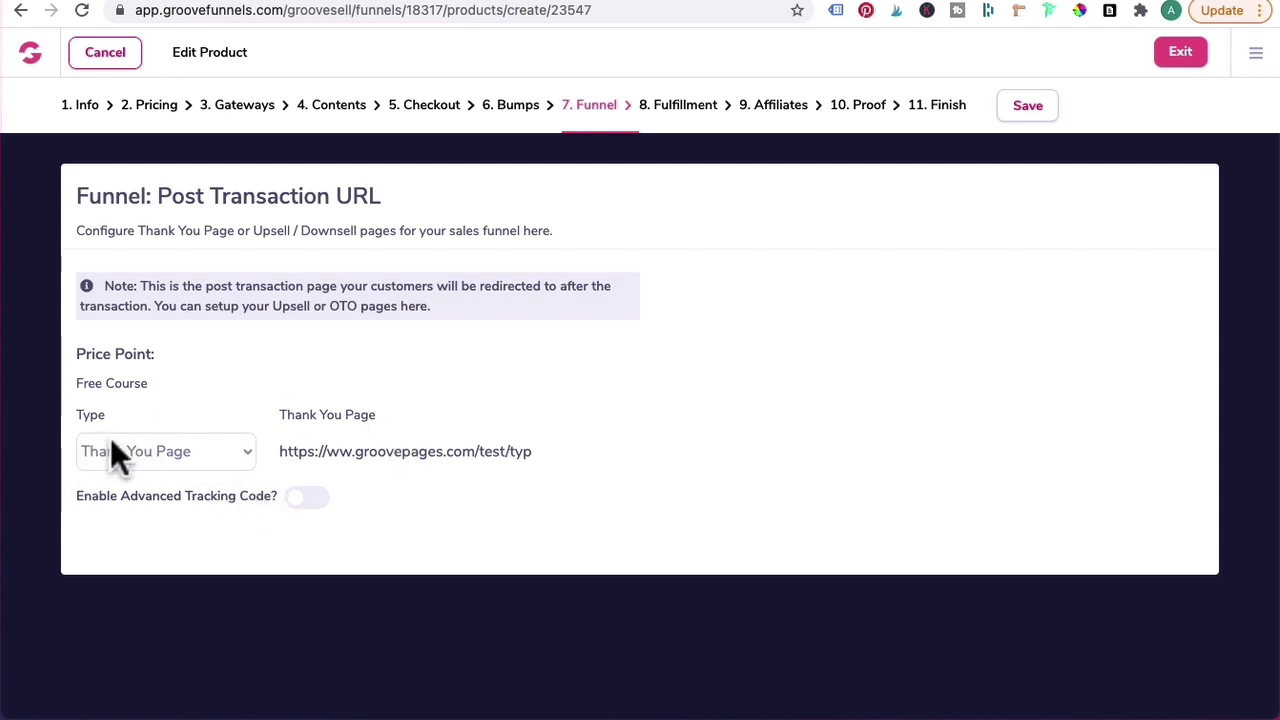
{"action": "left_click", "coordinate": [690, 105]}
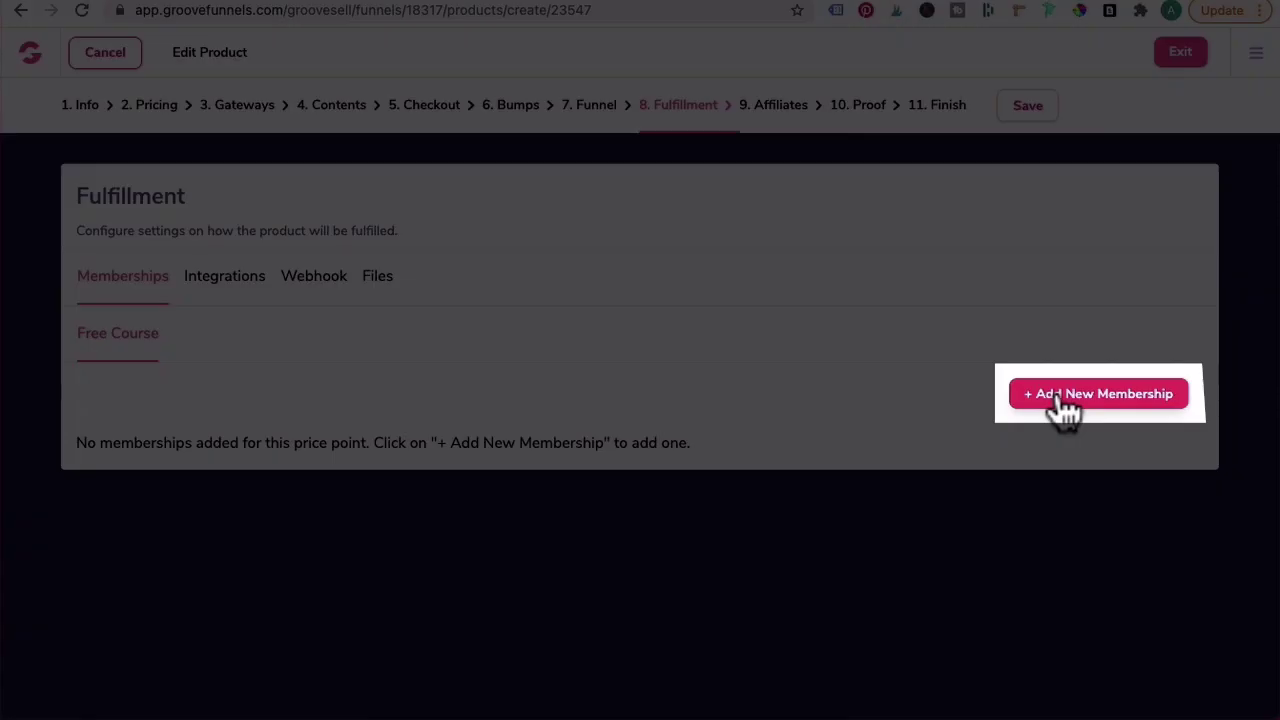
{"action": "left_click", "coordinate": [1065, 400]}
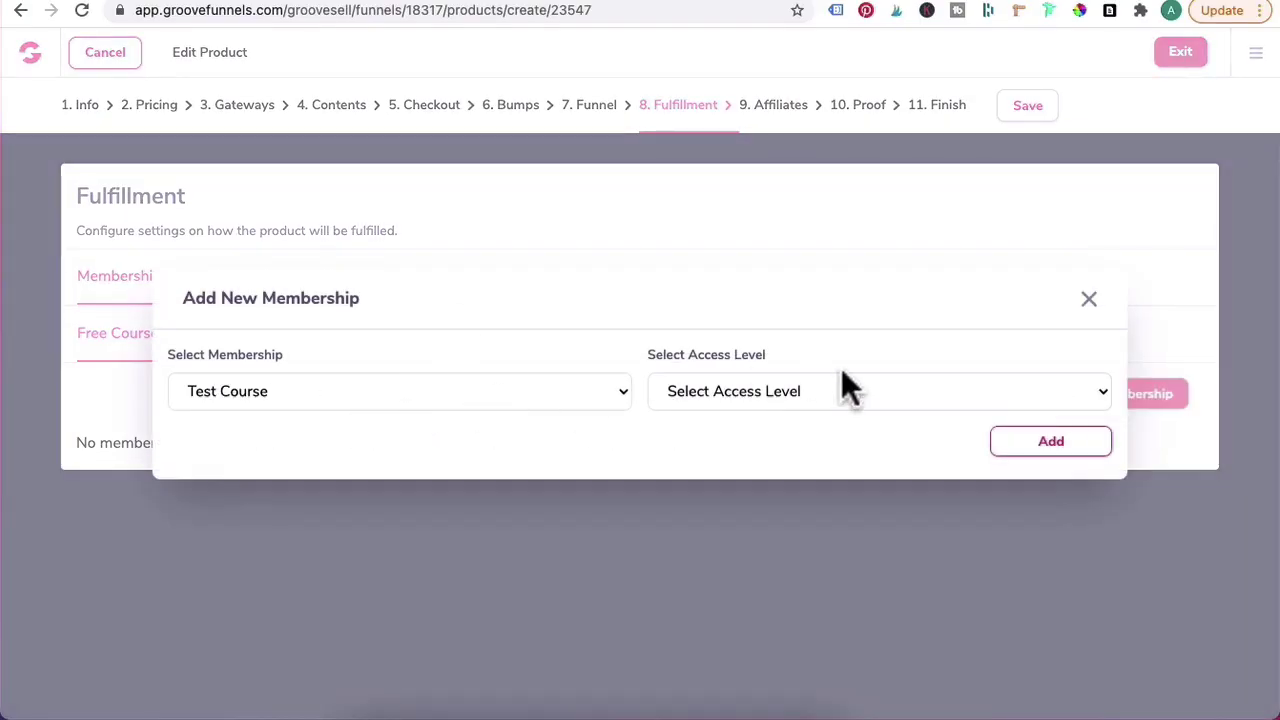
{"action": "left_click", "coordinate": [840, 395]}
{"action": "left_click", "coordinate": [714, 416]}
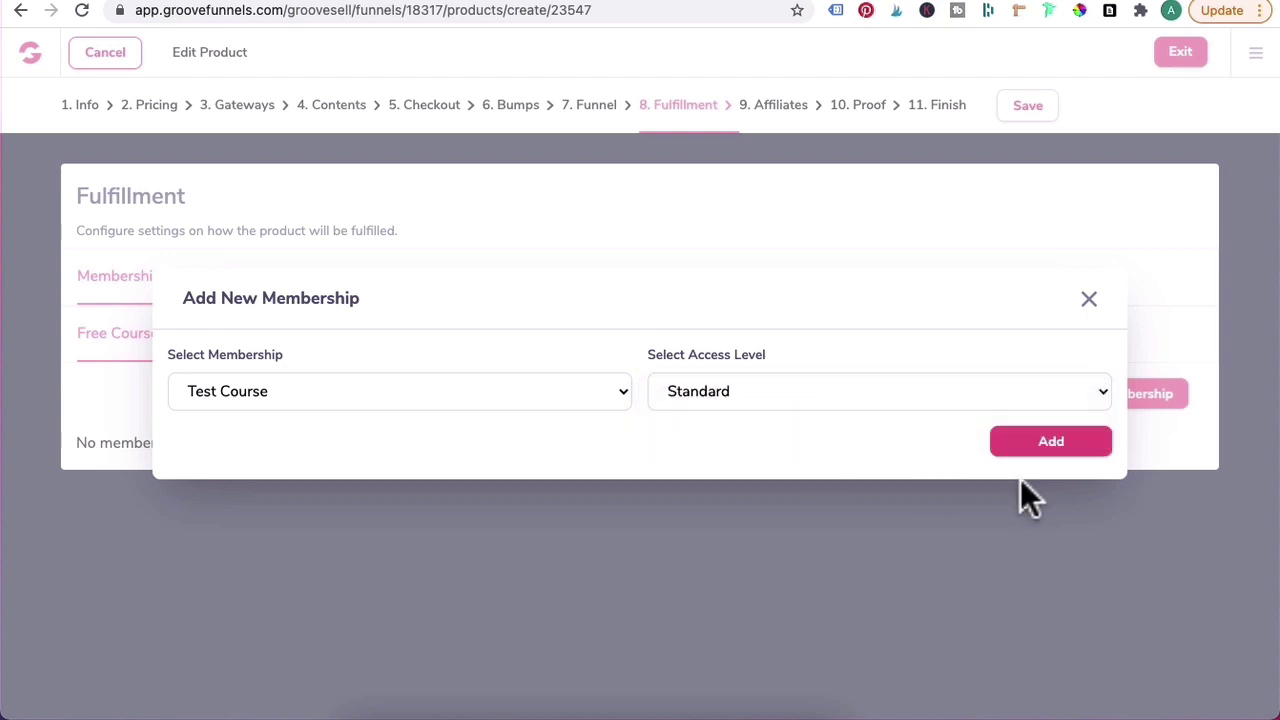
{"action": "left_click", "coordinate": [1051, 444]}
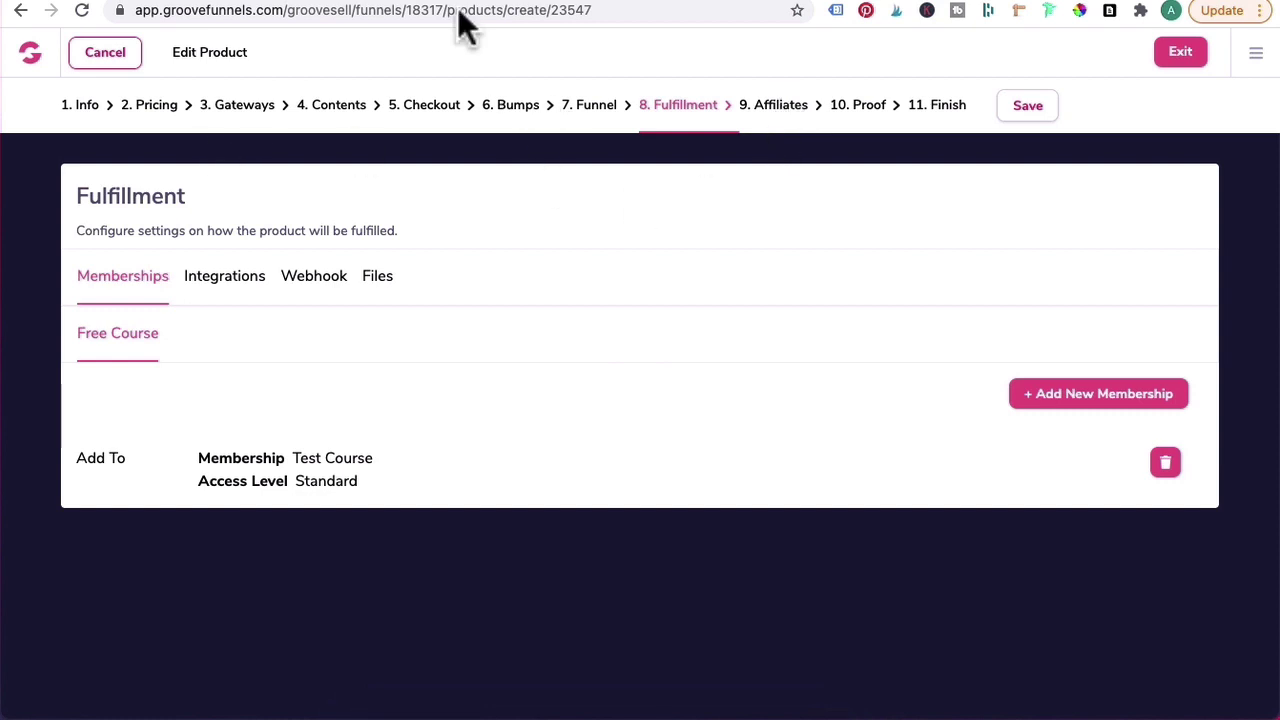
Step: Step through Affiliates, Proof and Finish, save the product, and exit to the GroovePages builder
{"action": "left_click", "coordinate": [785, 106]}
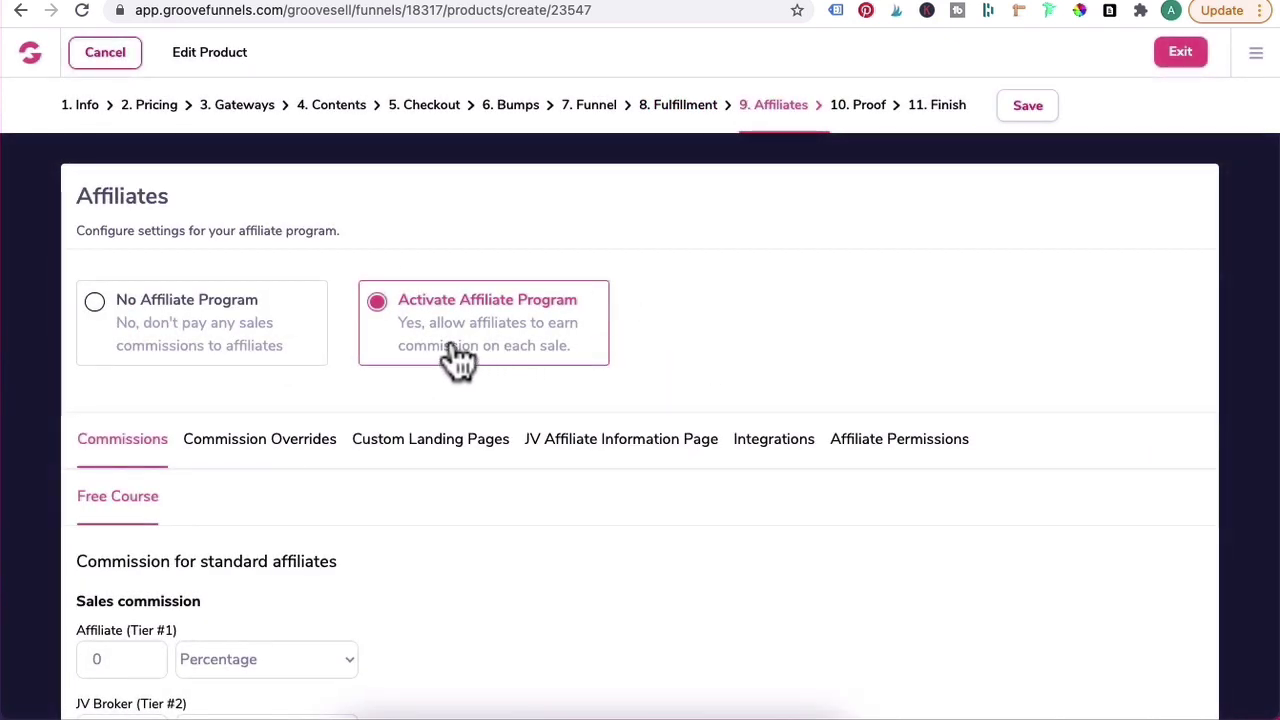
{"action": "left_click", "coordinate": [856, 115]}
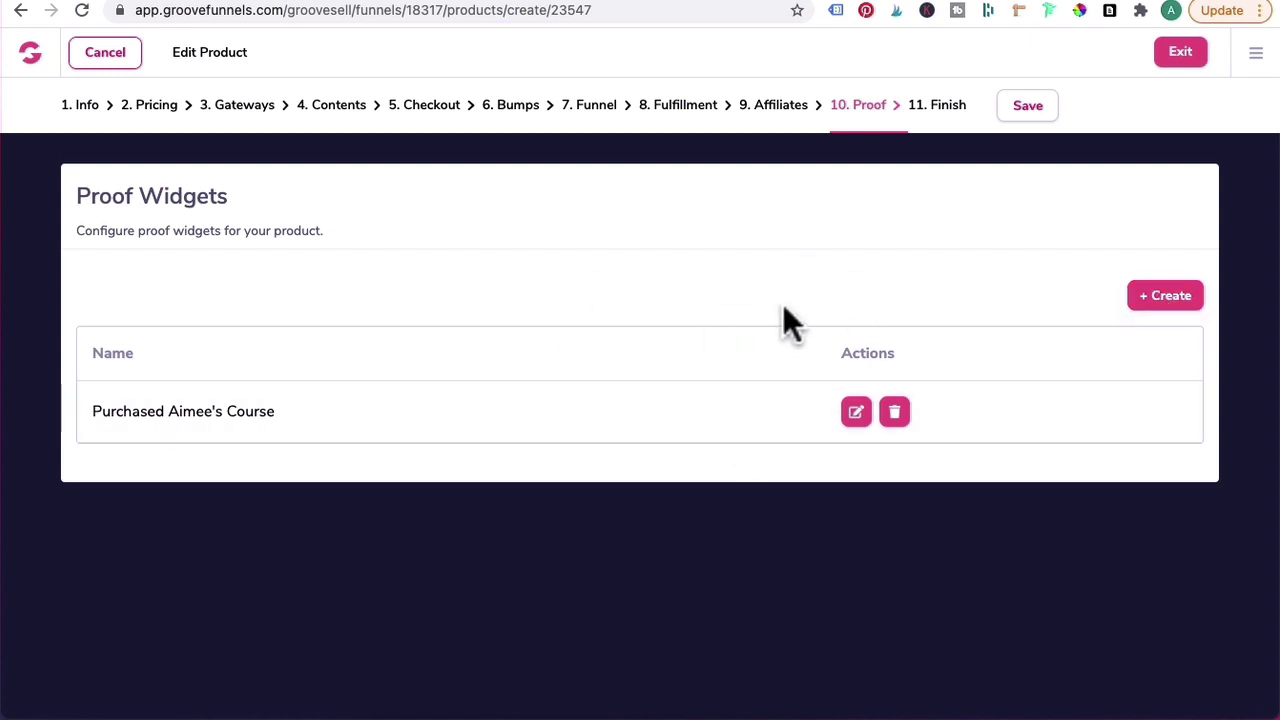
{"action": "left_click", "coordinate": [944, 128]}
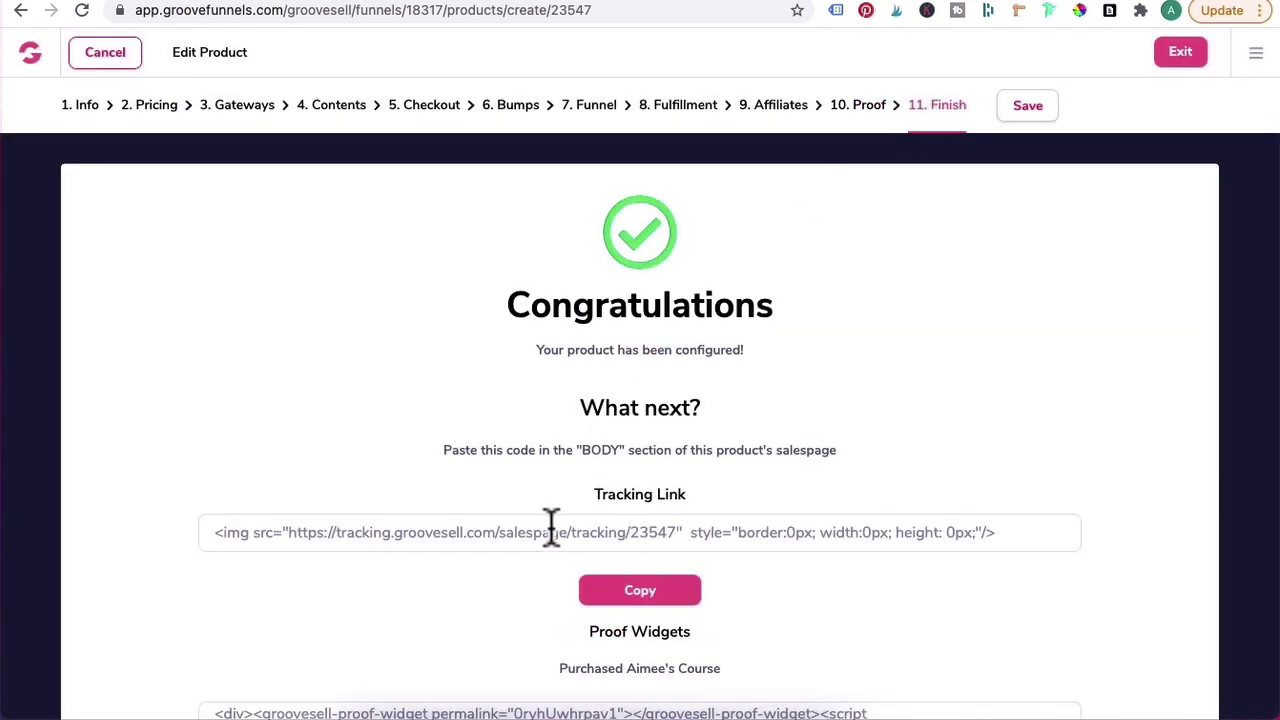
{"action": "scroll", "coordinate": [551, 530], "scroll_direction": "down", "scroll_amount": 1}
{"action": "scroll", "coordinate": [741, 500], "scroll_direction": "down", "scroll_amount": 4}
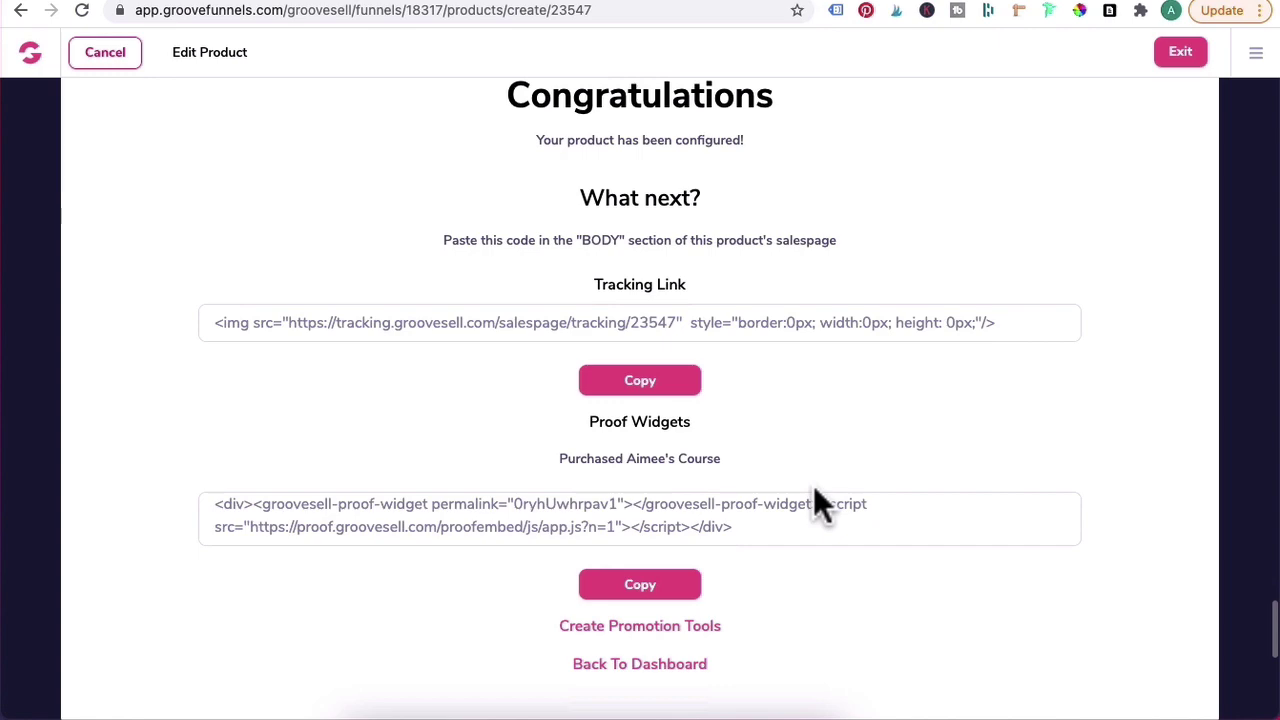
{"action": "scroll", "coordinate": [822, 507], "scroll_direction": "up", "scroll_amount": 5}
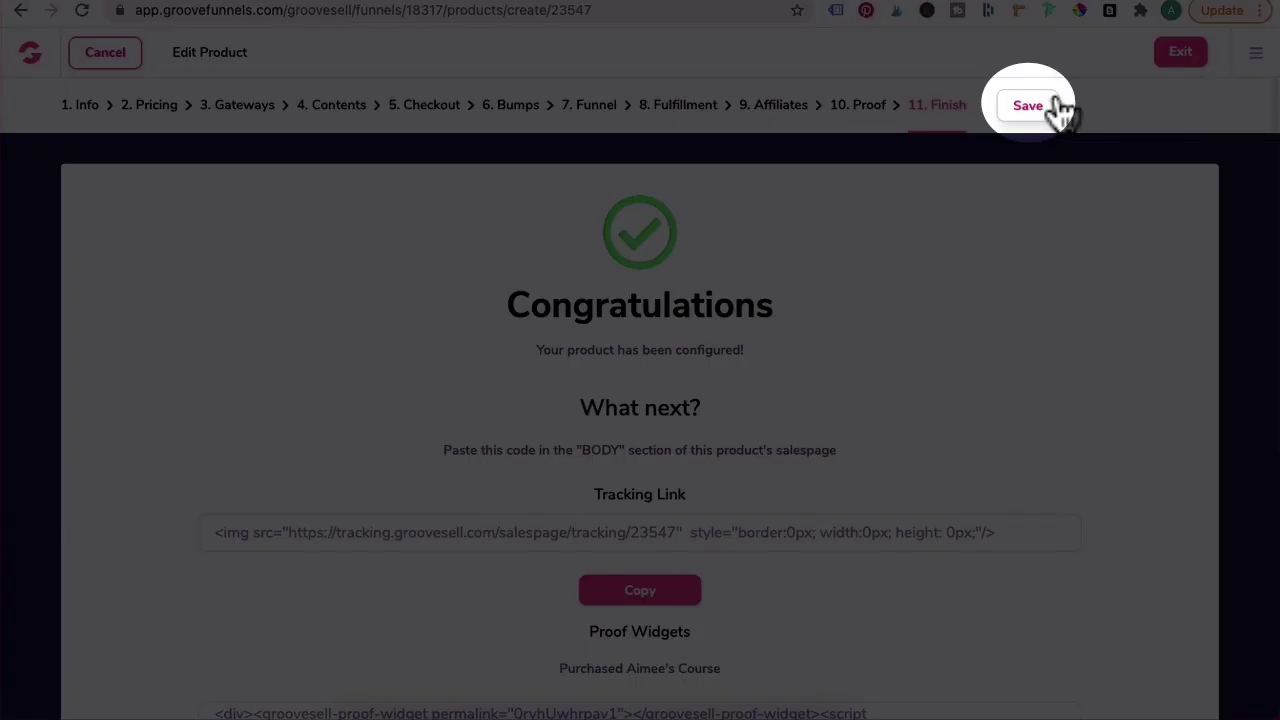
{"action": "left_click", "coordinate": [1035, 105]}
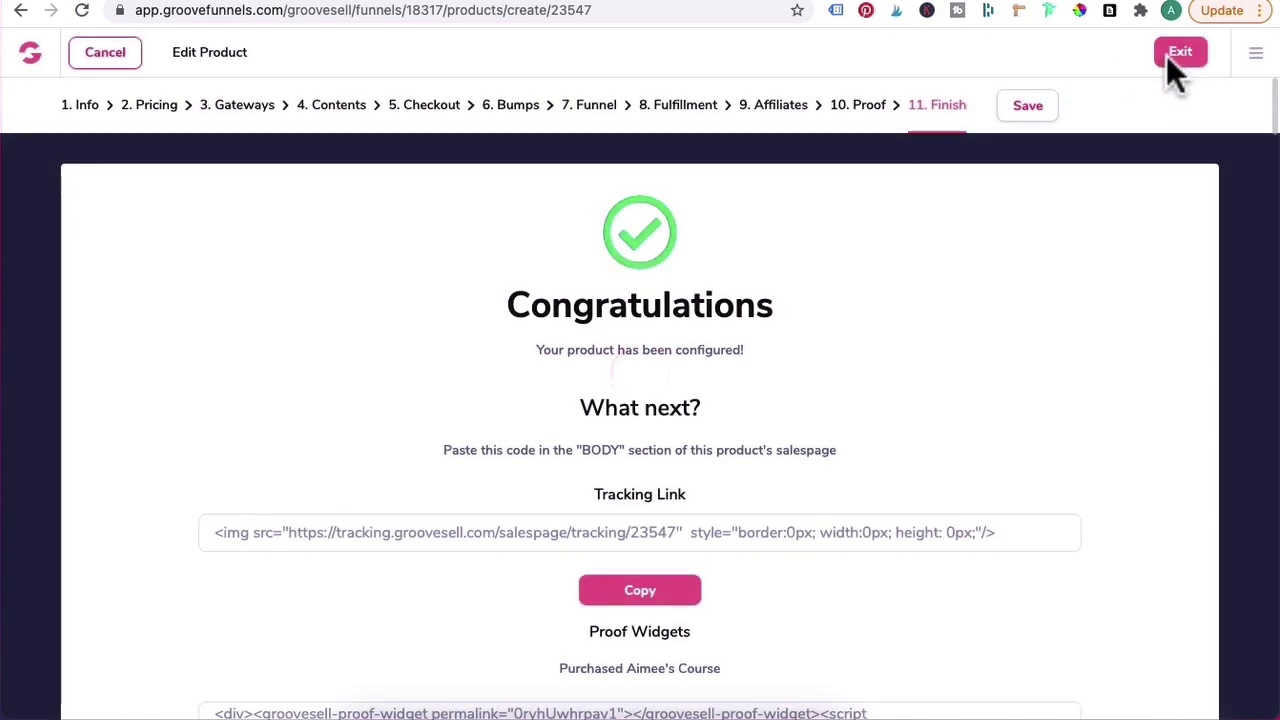
{"action": "left_click", "coordinate": [1182, 54]}
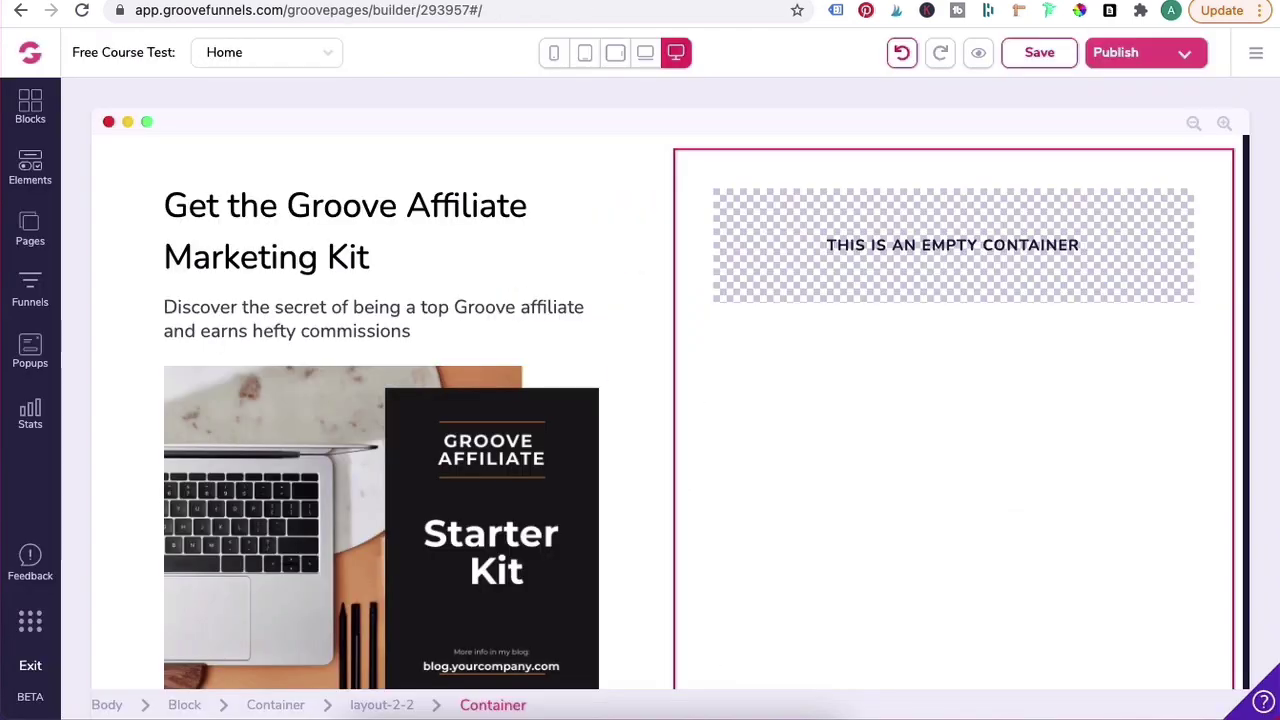
Step: Drag a Groovesell-Checkout element into the Home page's empty right container
{"action": "left_click", "coordinate": [20, 178]}
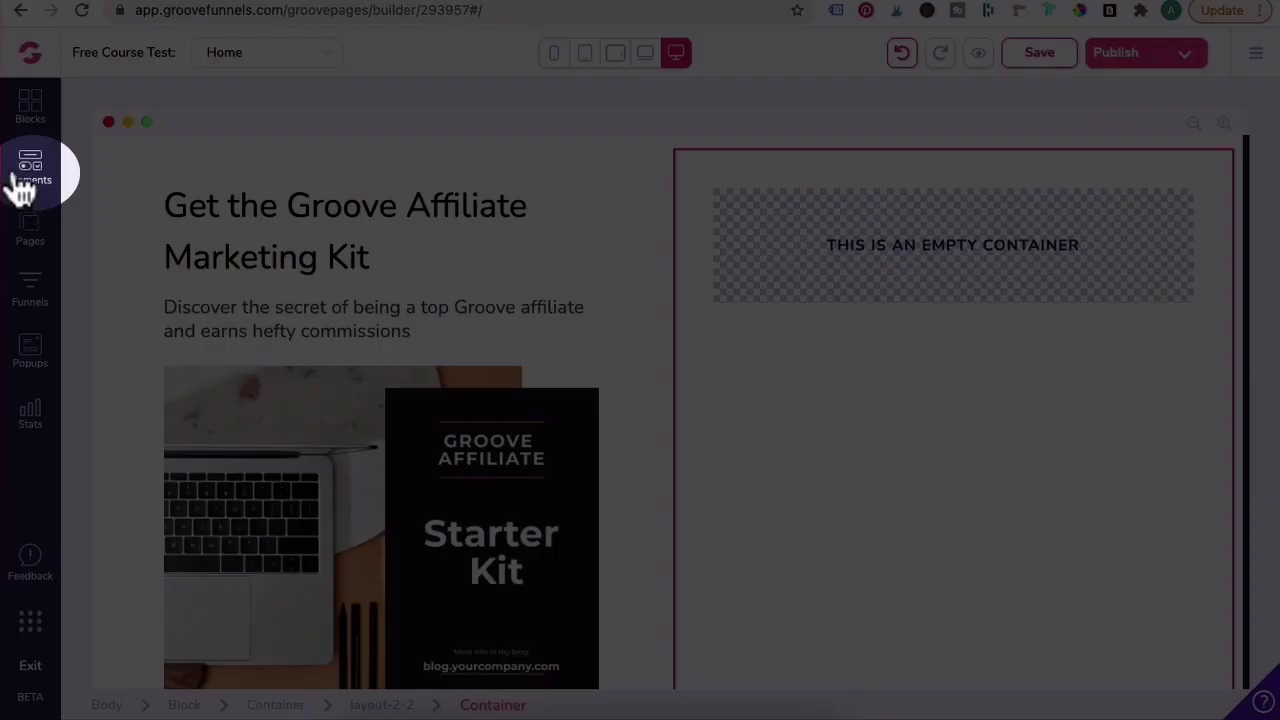
{"action": "scroll", "coordinate": [183, 508], "scroll_direction": "down", "scroll_amount": 10}
{"action": "scroll", "coordinate": [183, 508], "scroll_direction": "down", "scroll_amount": 10}
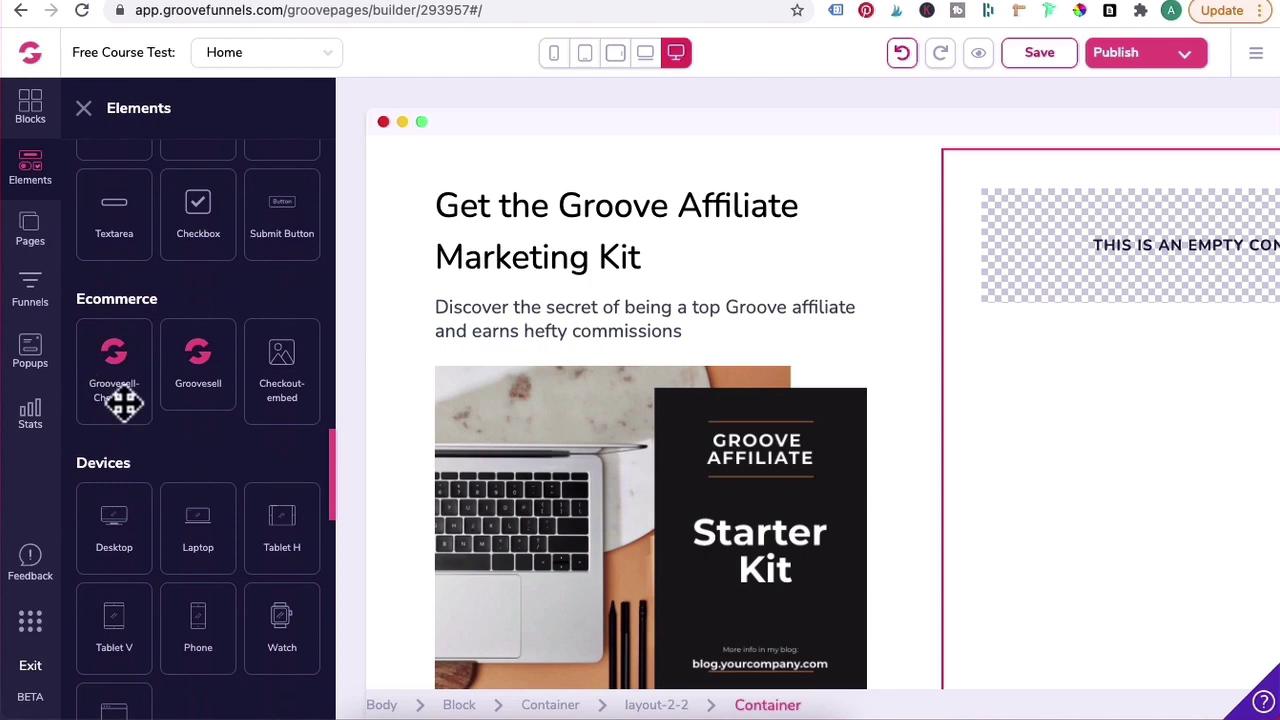
{"action": "left_click_drag", "start_coordinate": [122, 402], "coordinate": [1188, 325]}
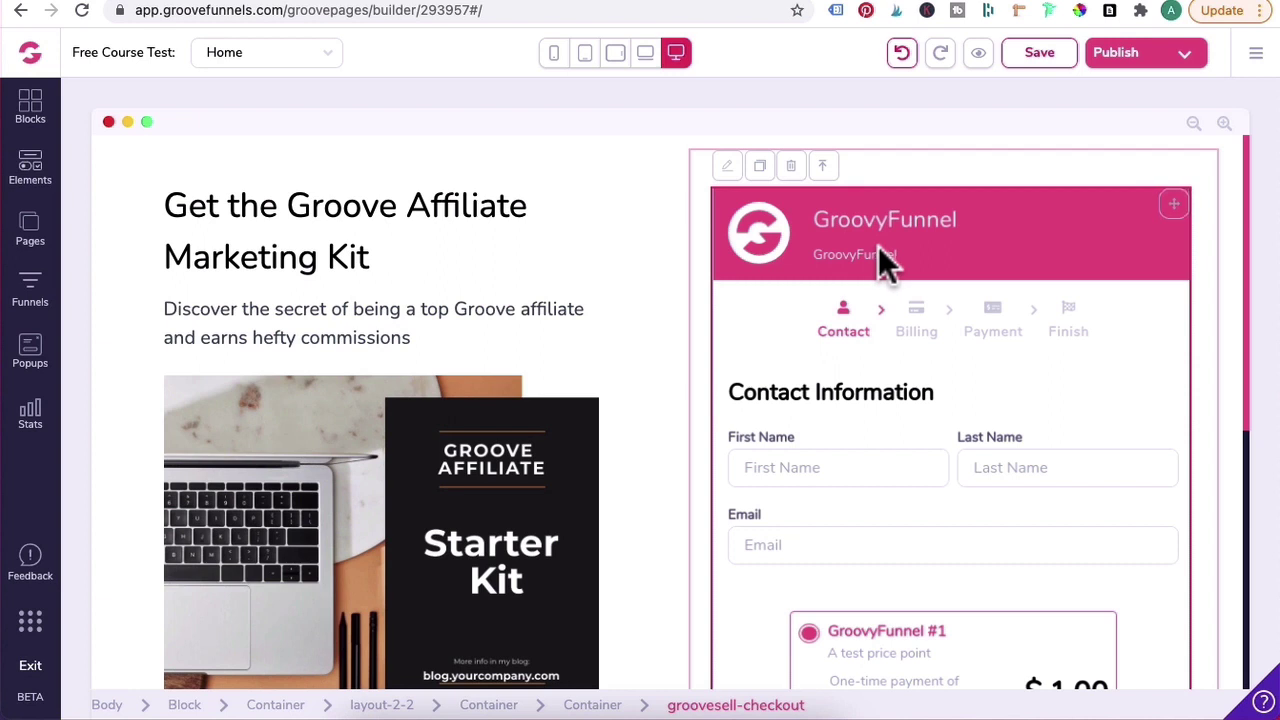
Step: Configure the checkout form as a Checkout Page for the Free Course Test funnel and product
{"action": "left_click", "coordinate": [728, 168]}
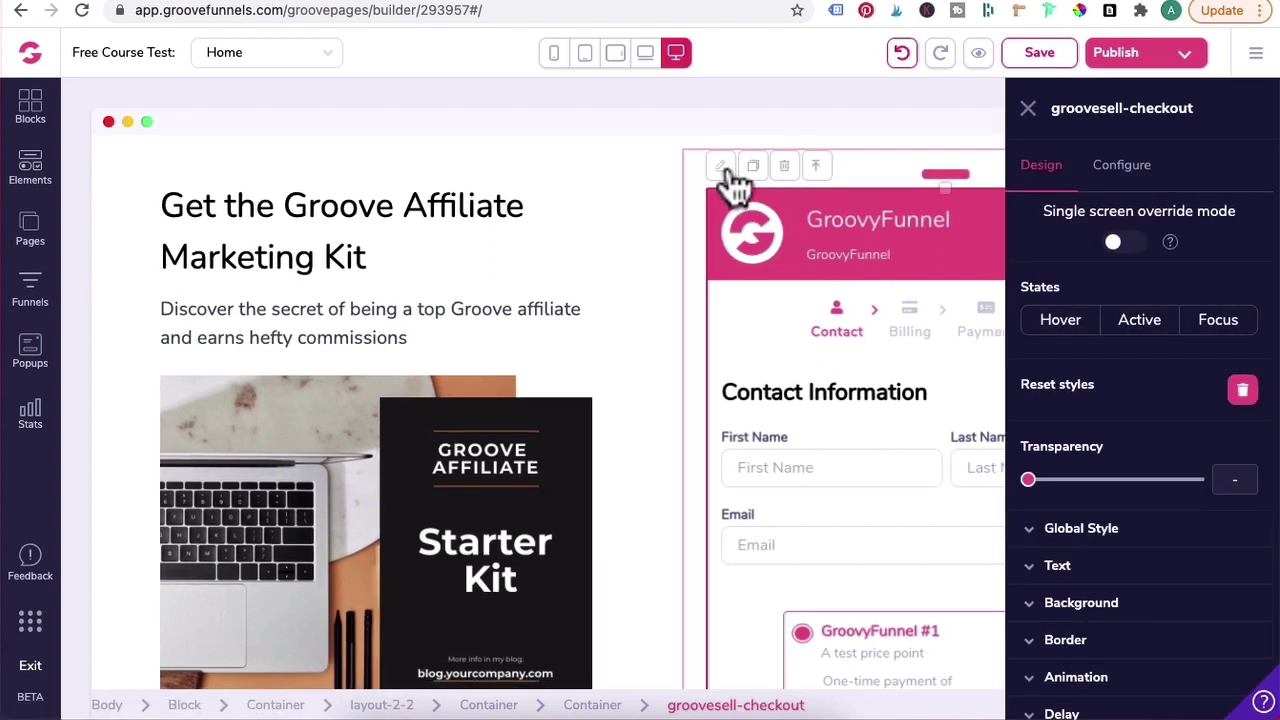
{"action": "left_click", "coordinate": [1123, 189]}
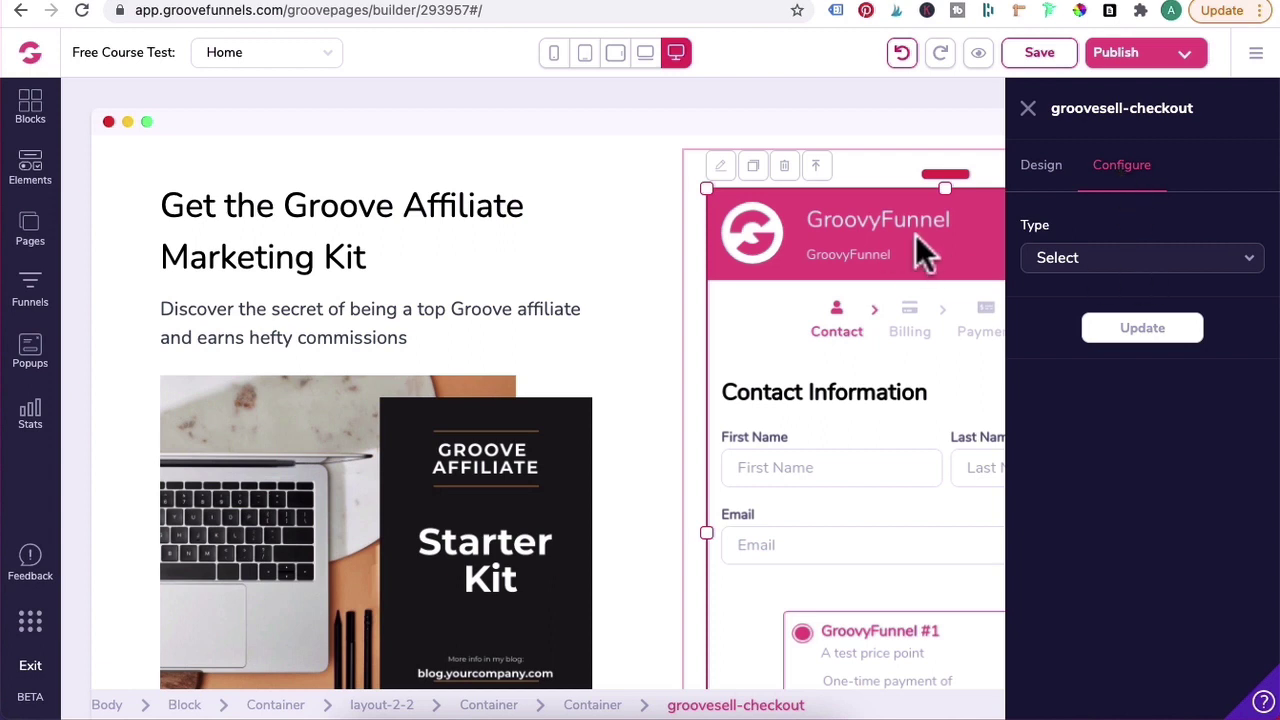
{"action": "left_click", "coordinate": [1073, 258]}
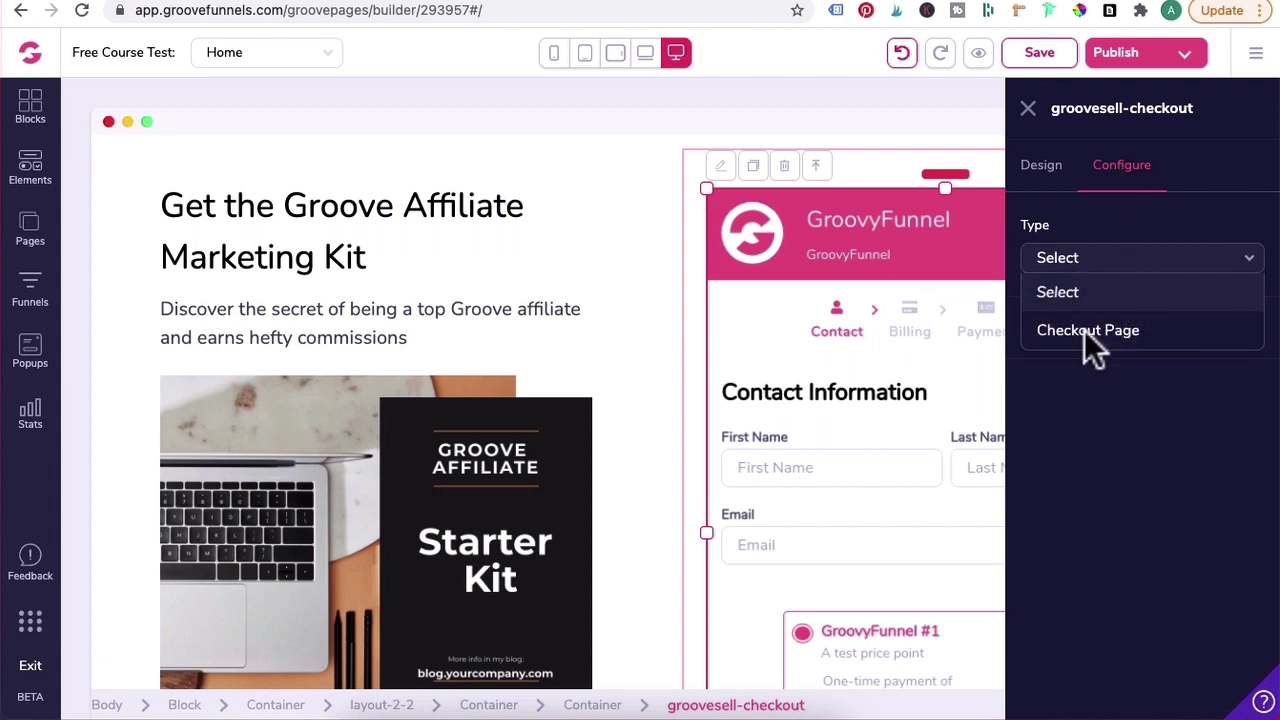
{"action": "left_click", "coordinate": [1084, 330]}
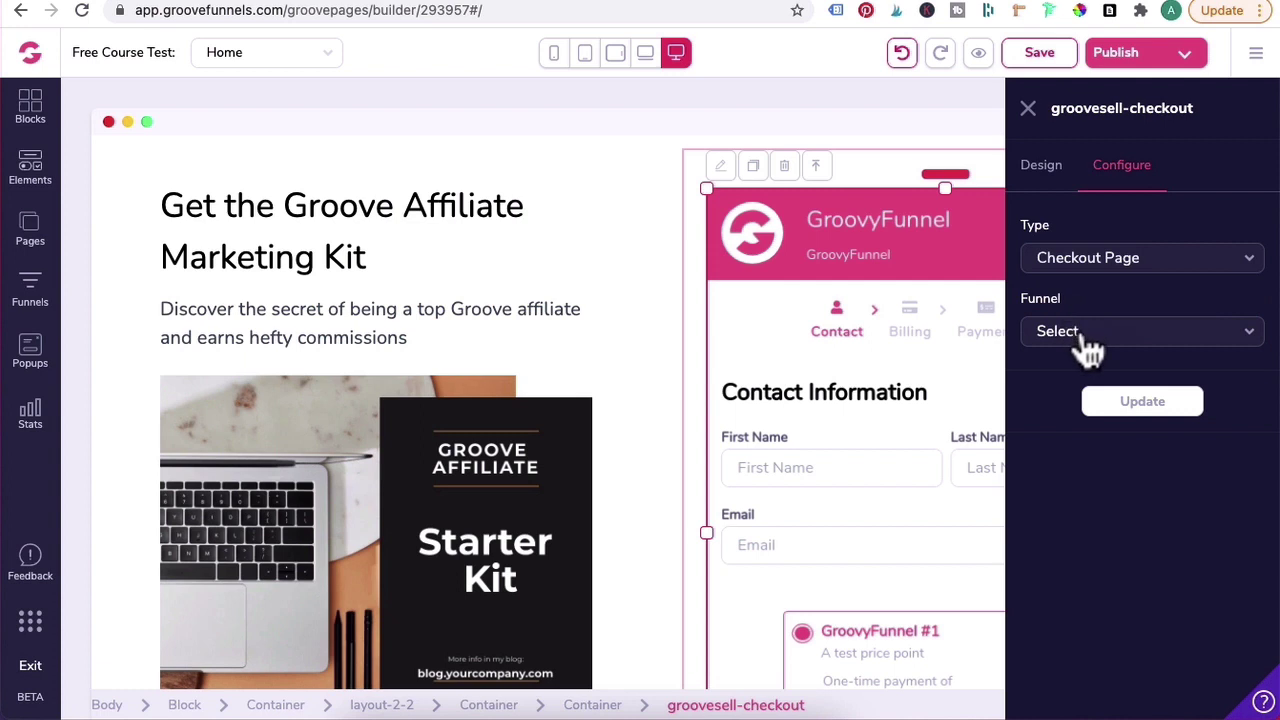
{"action": "left_click", "coordinate": [1080, 333]}
{"action": "left_click", "coordinate": [1081, 403]}
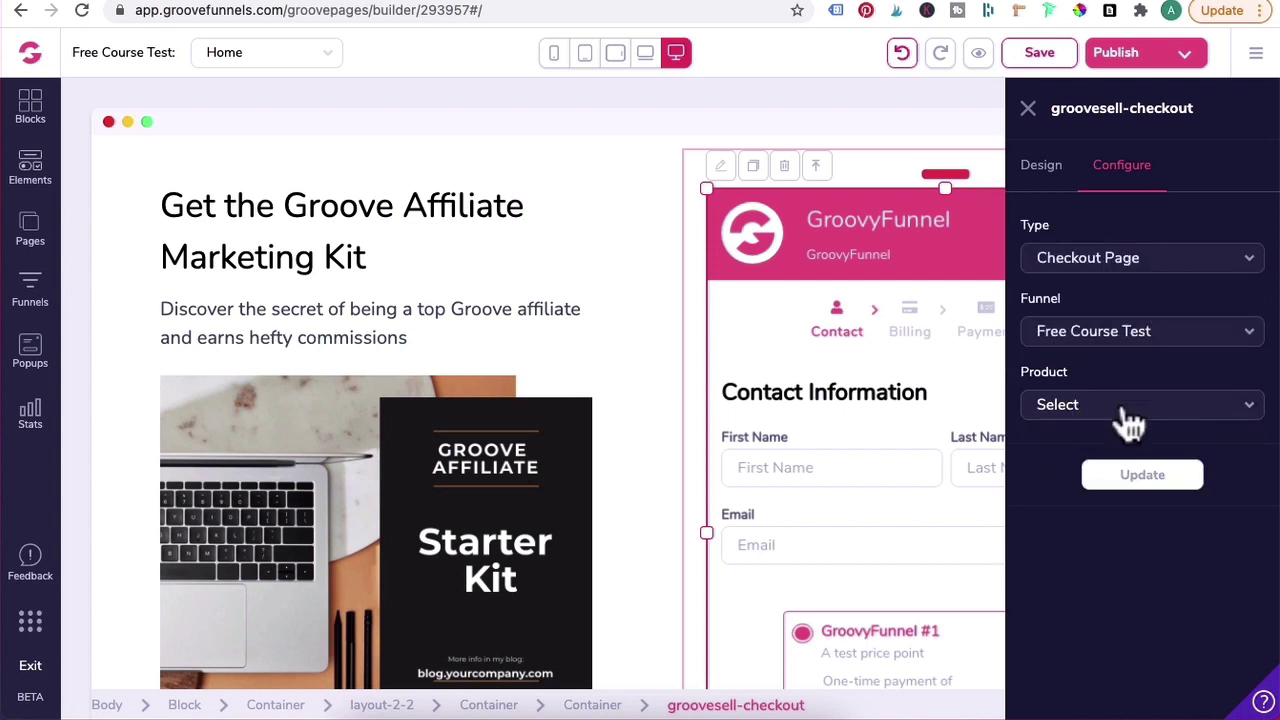
{"action": "left_click", "coordinate": [1120, 408]}
{"action": "left_click", "coordinate": [1099, 477]}
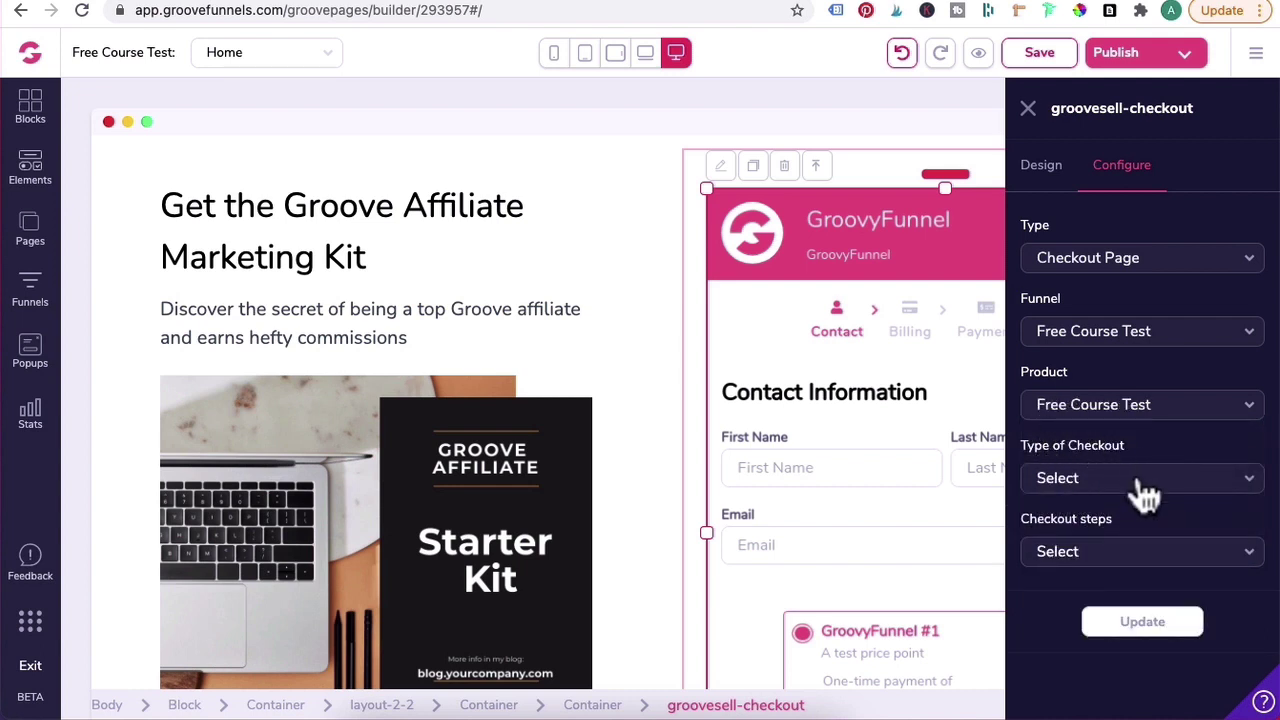
Step: Make it a Single price point, 1-step checkout using the Free Course price point
{"action": "left_click", "coordinate": [1141, 482]}
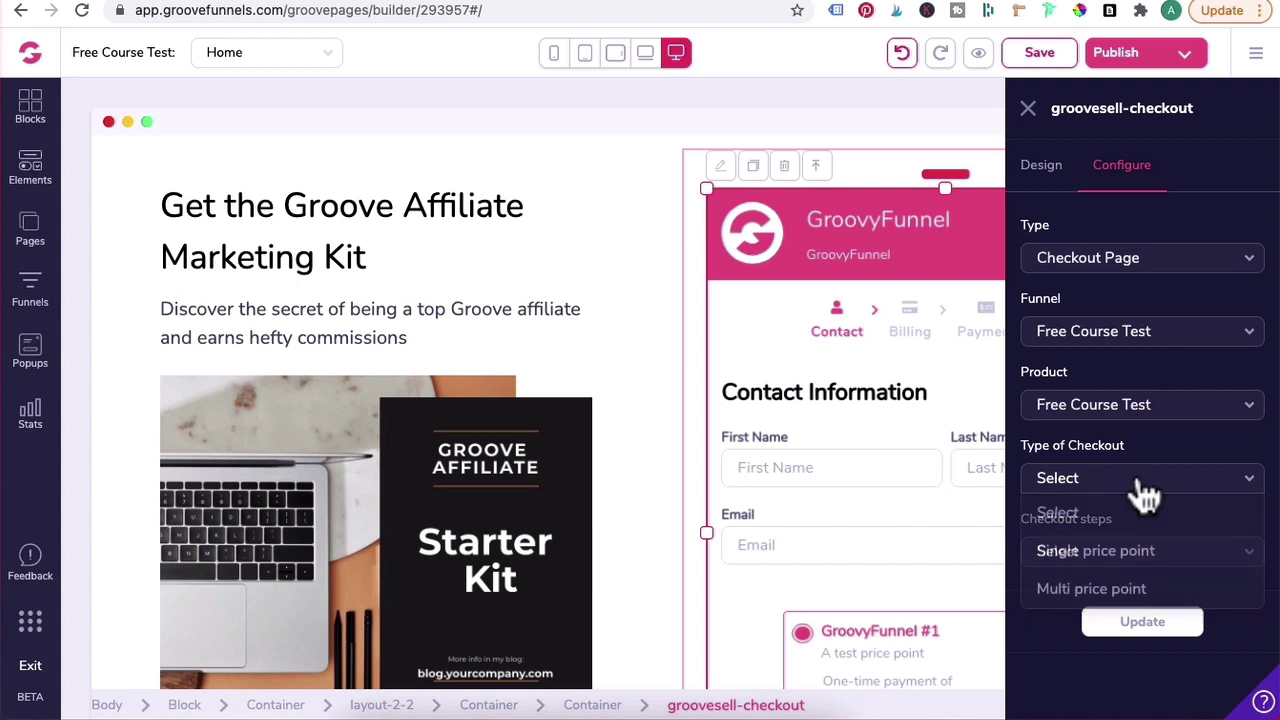
{"action": "left_click", "coordinate": [1101, 549]}
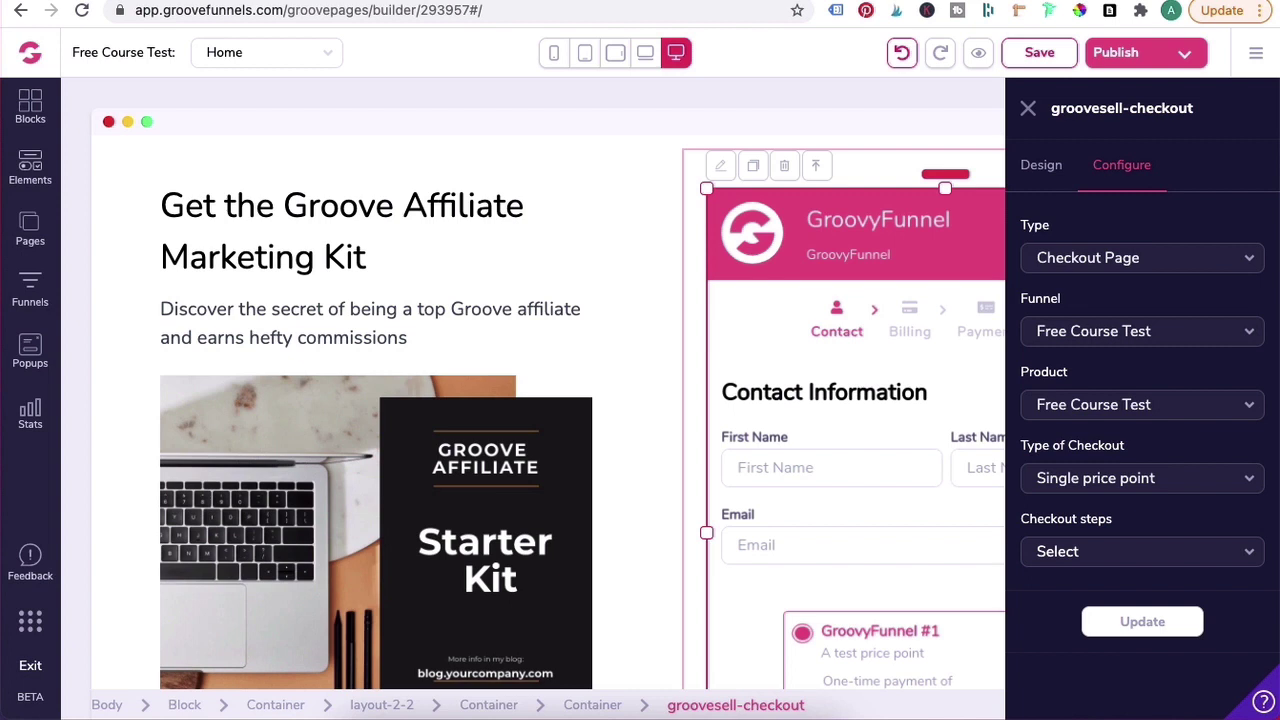
{"action": "left_click", "coordinate": [1158, 480]}
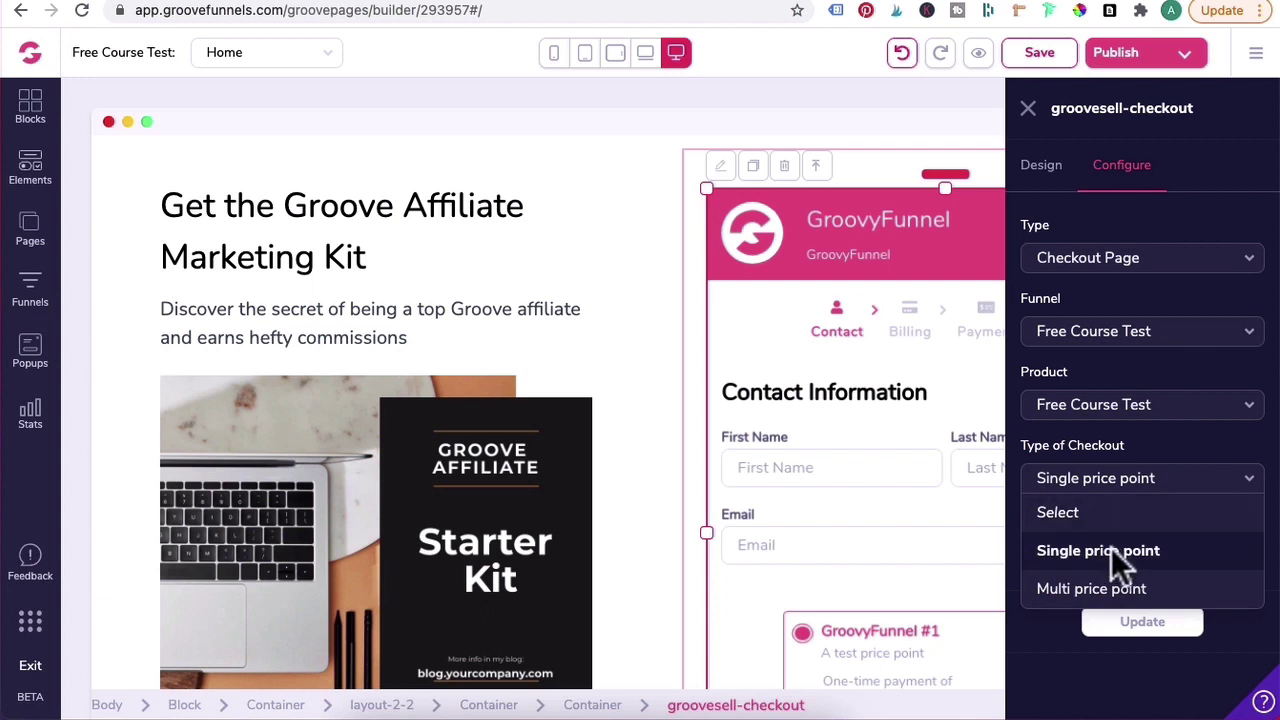
{"action": "left_click", "coordinate": [1270, 430]}
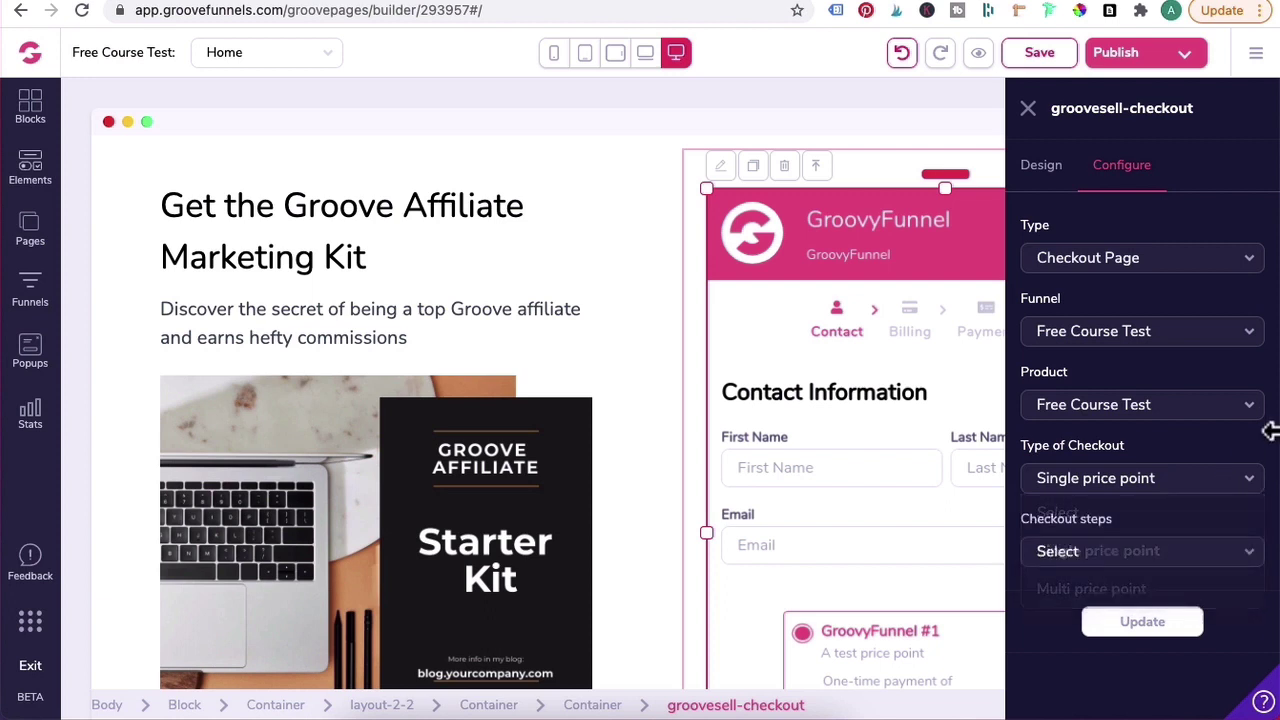
{"action": "left_click", "coordinate": [1203, 573]}
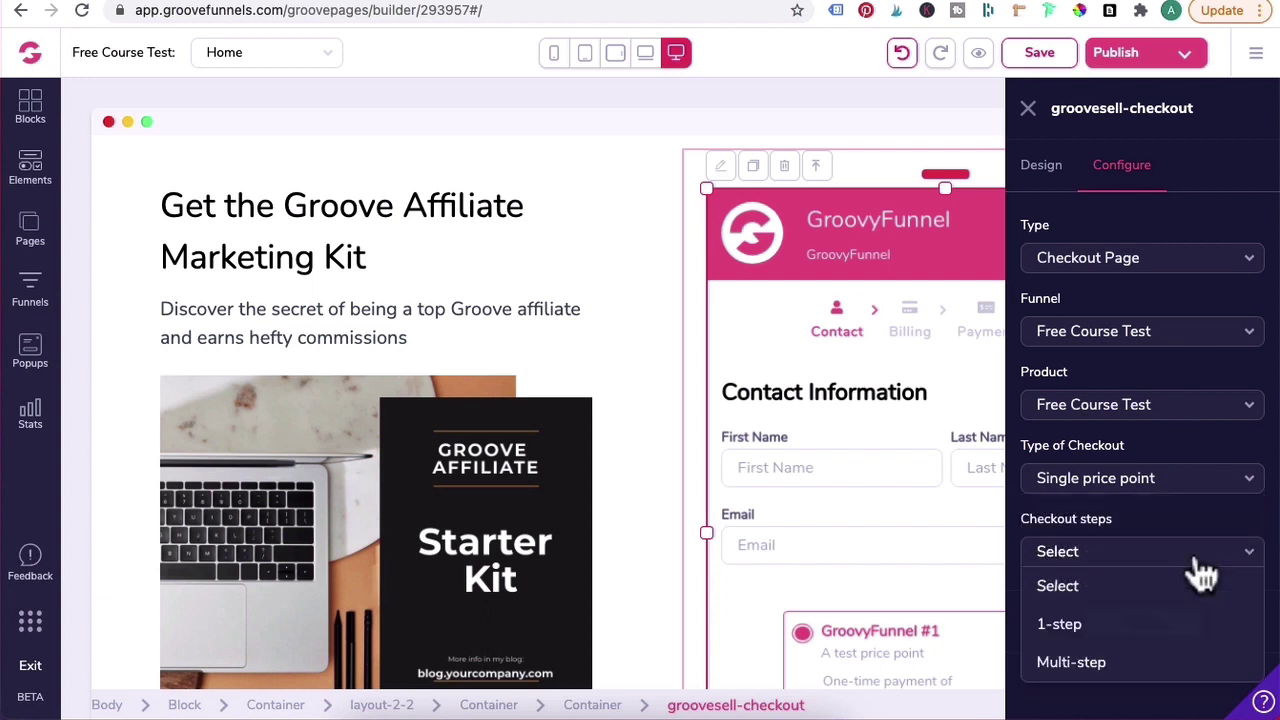
{"action": "left_click", "coordinate": [1095, 622]}
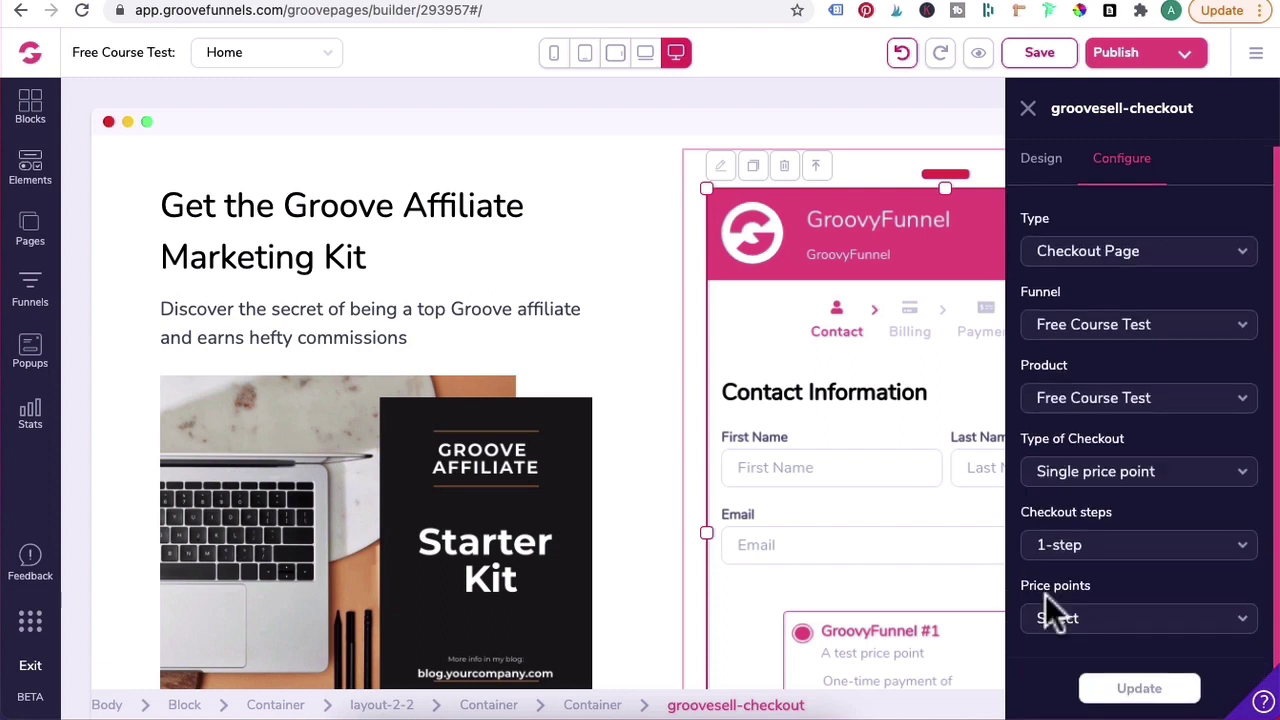
{"action": "left_click", "coordinate": [1112, 622]}
{"action": "left_click", "coordinate": [1078, 691]}
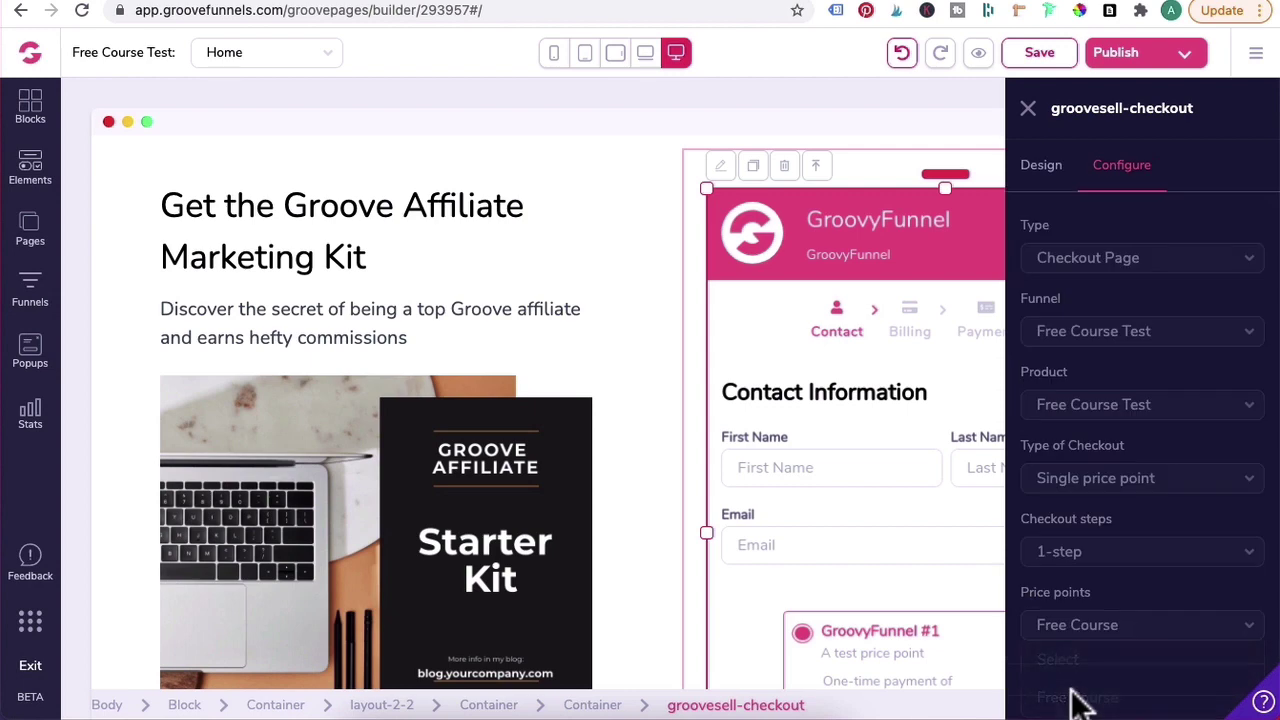
Step: Apply the checkout settings and save the Home page
{"action": "left_click", "coordinate": [1134, 694]}
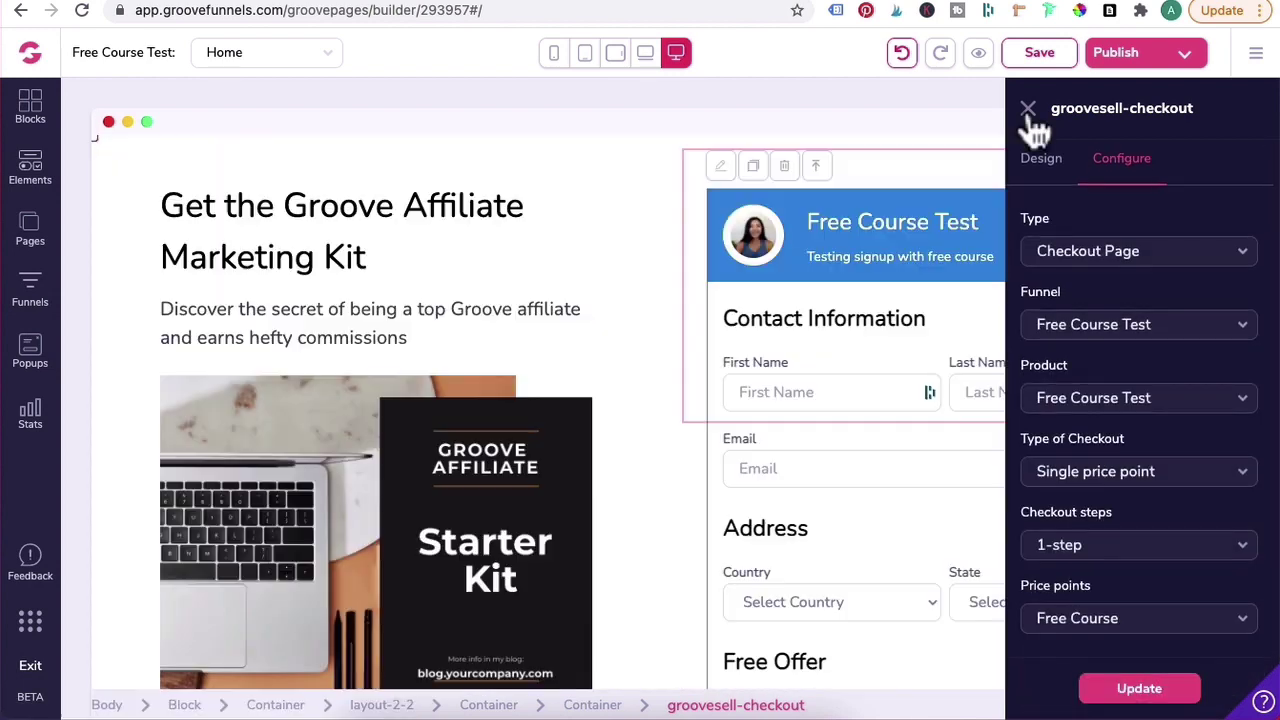
{"action": "left_click", "coordinate": [1028, 110]}
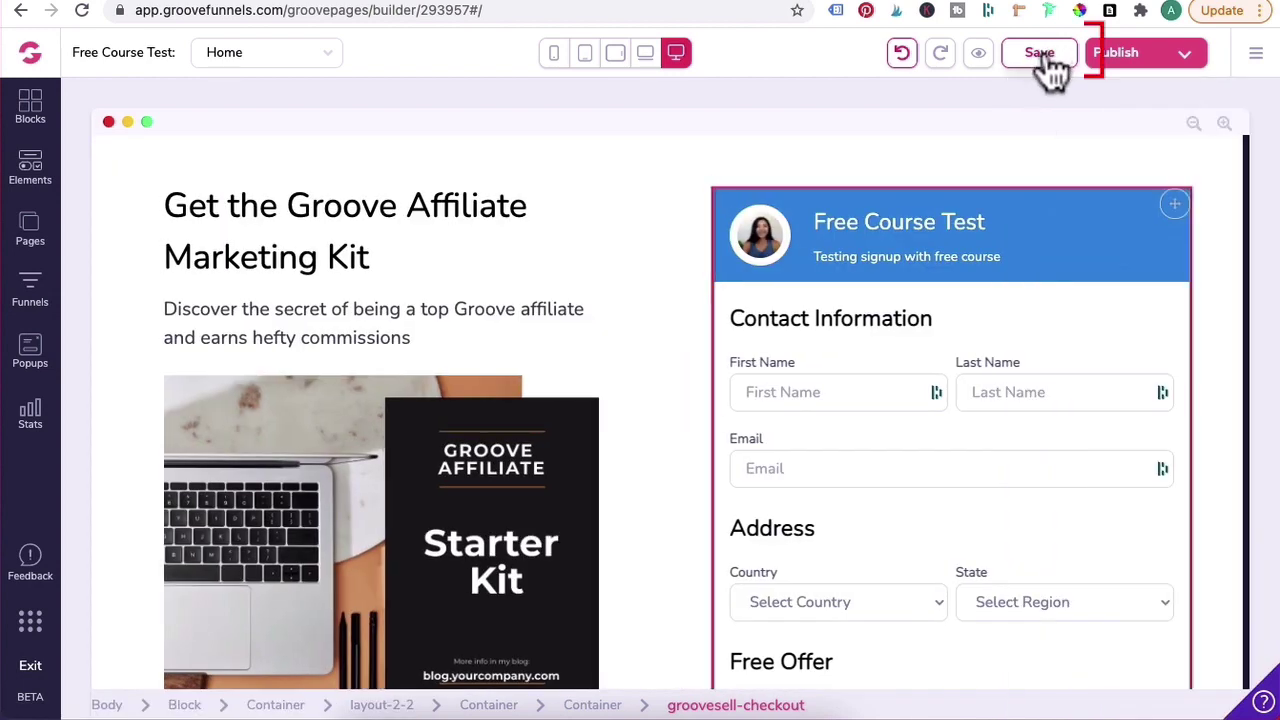
{"action": "left_click", "coordinate": [1050, 64]}
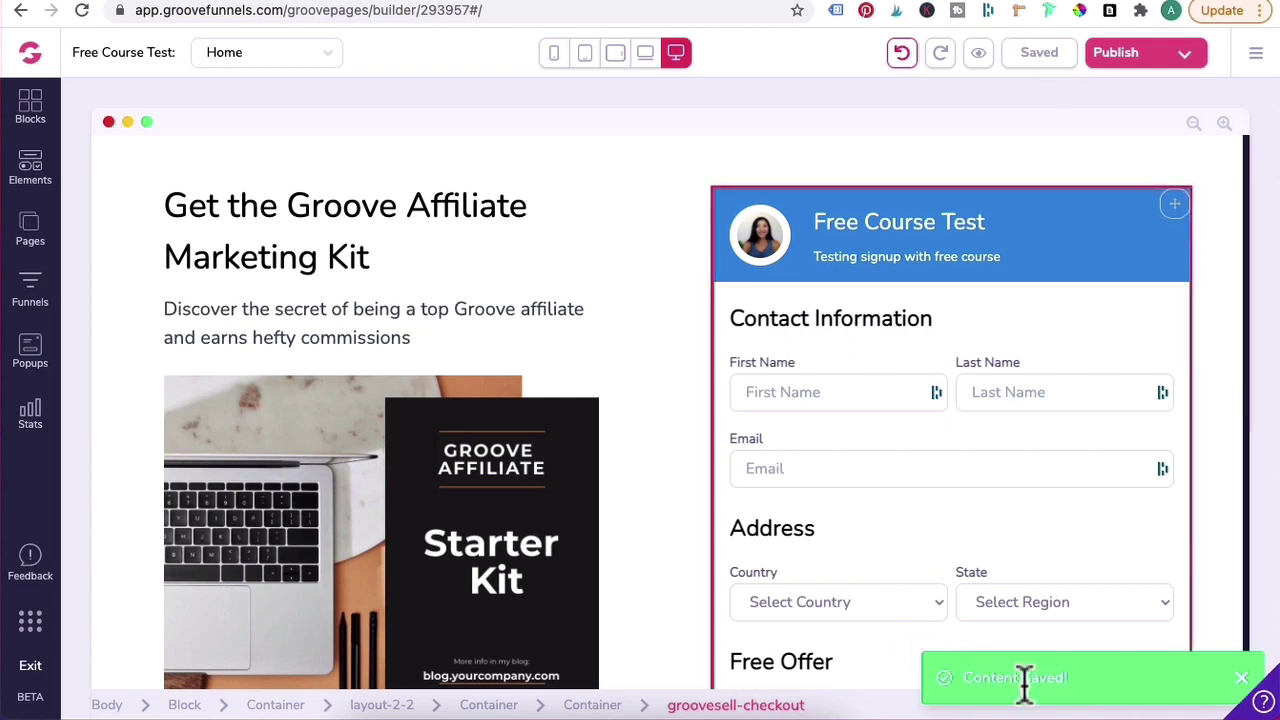
Step: Preview the Home page and submit the $0.00 Free Course Test checkout with Get Free Access
{"action": "left_click", "coordinate": [979, 52]}
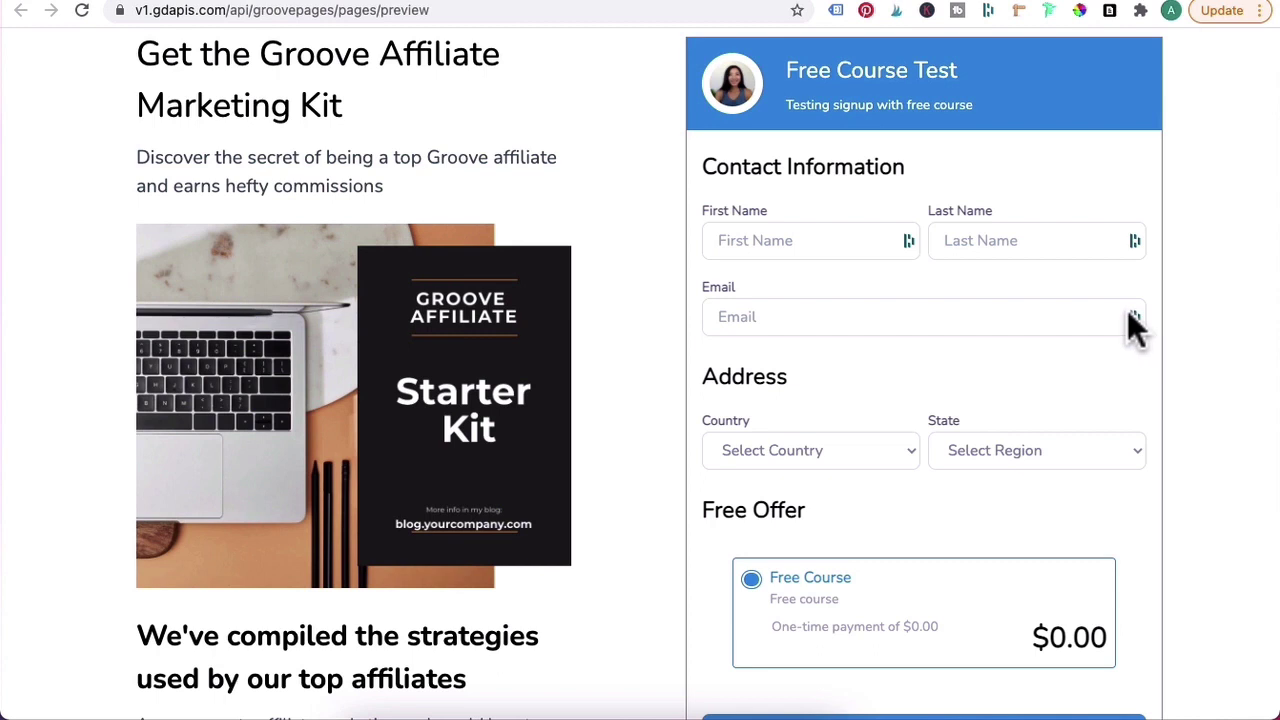
{"action": "scroll", "coordinate": [1130, 315], "scroll_direction": "down", "scroll_amount": 1}
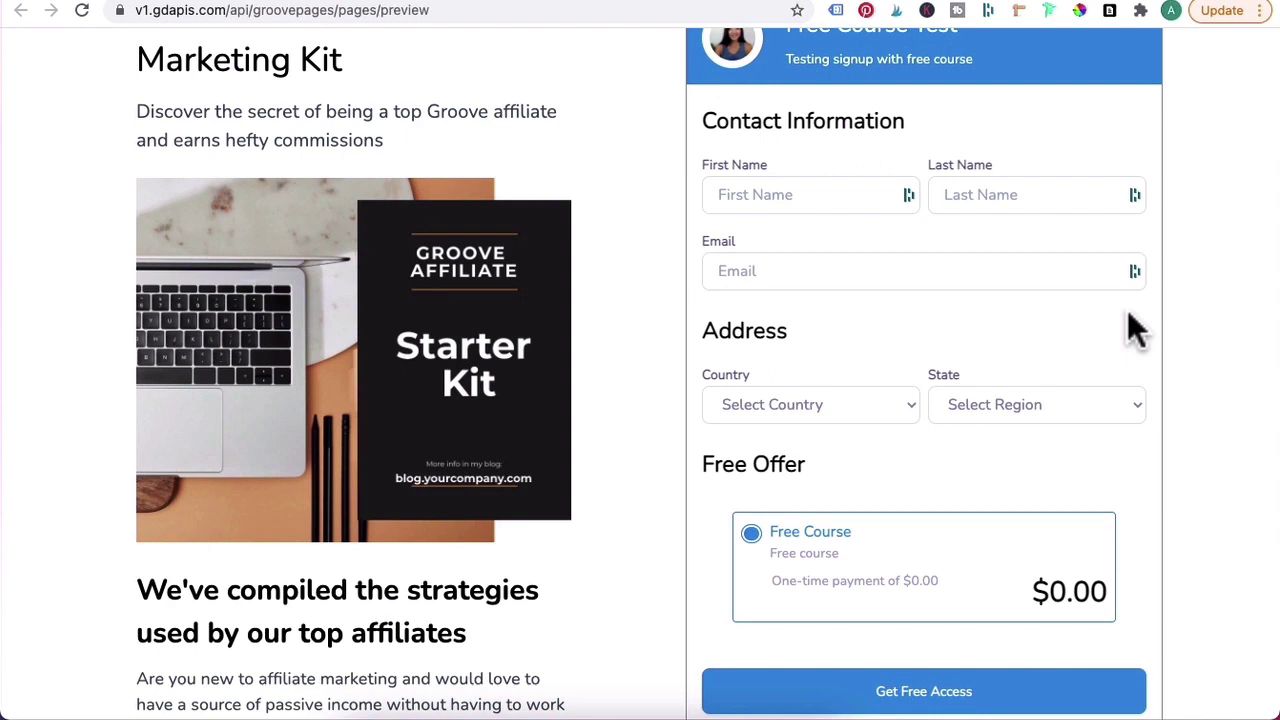
{"action": "scroll", "coordinate": [1127, 322], "scroll_direction": "down", "scroll_amount": 5}
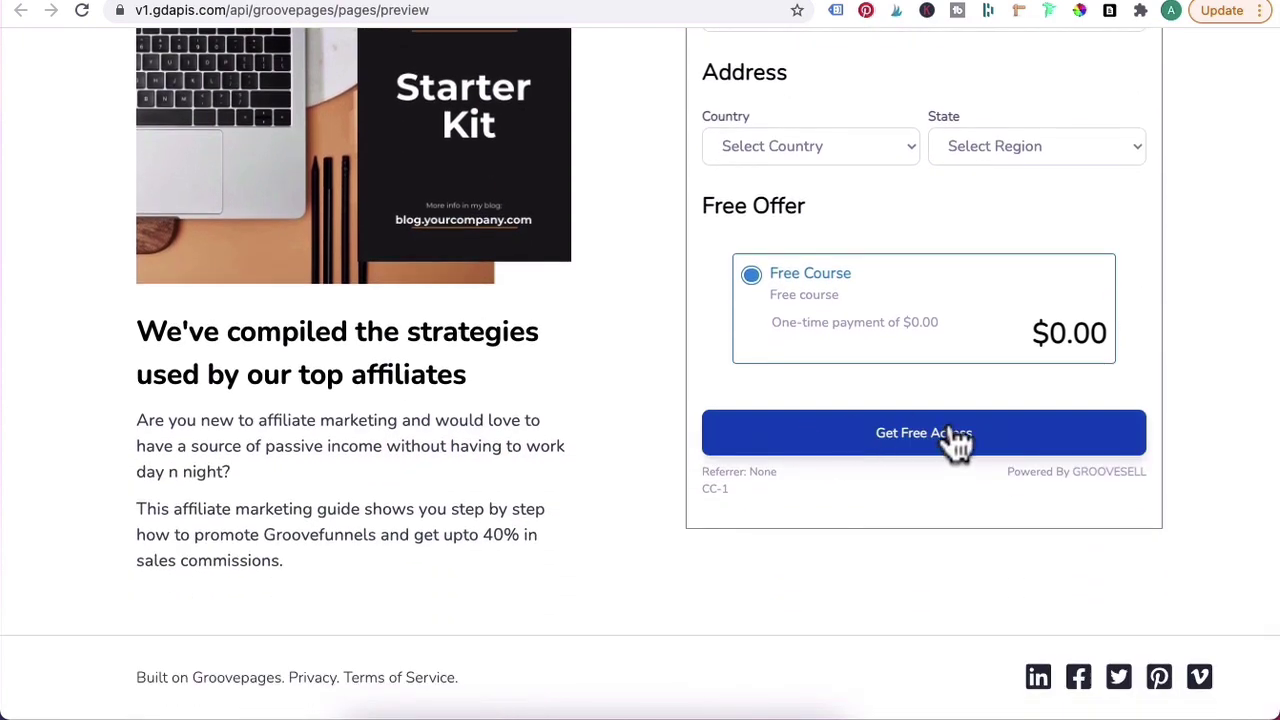
{"action": "left_click", "coordinate": [955, 460]}
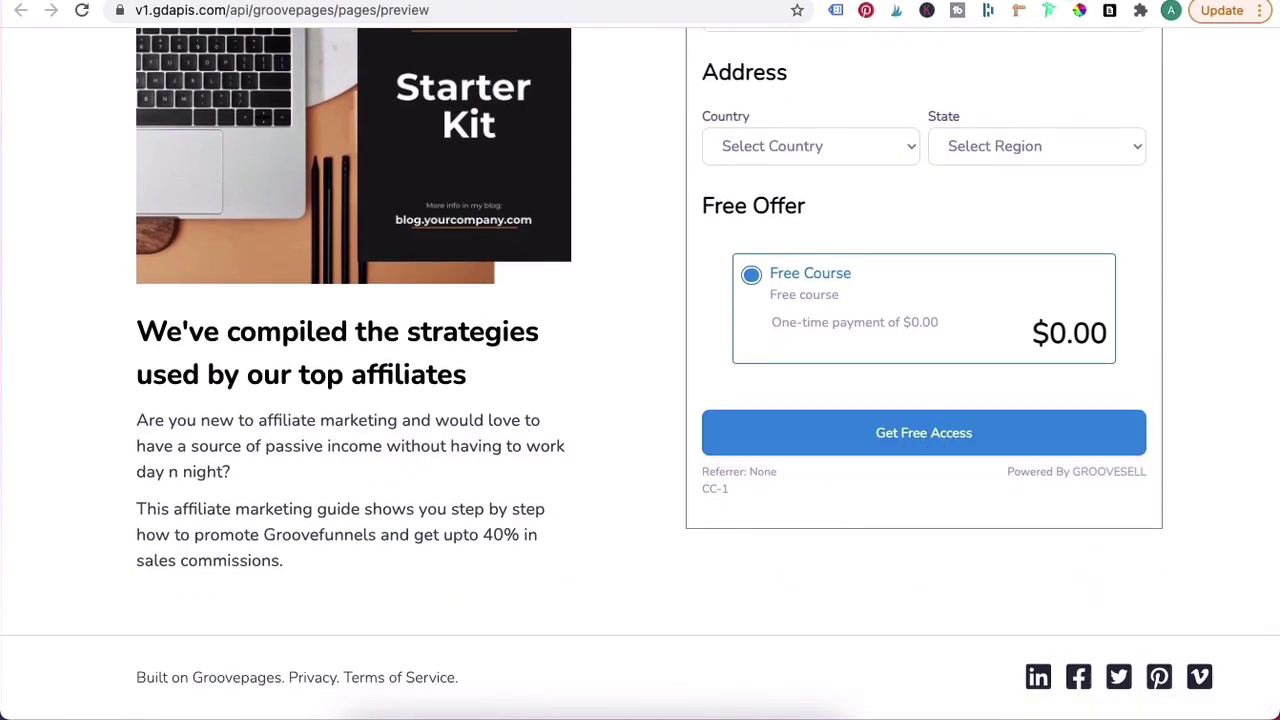